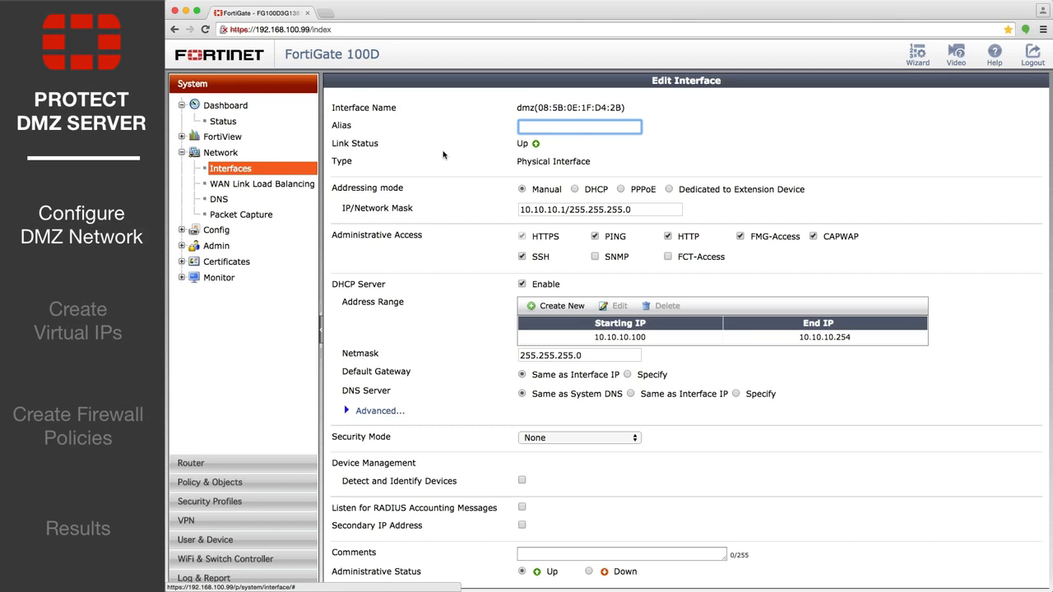
Disable every administrative access option and the DHCP server on the dmz interface, and save the interface
click(521, 257)
click(595, 237)
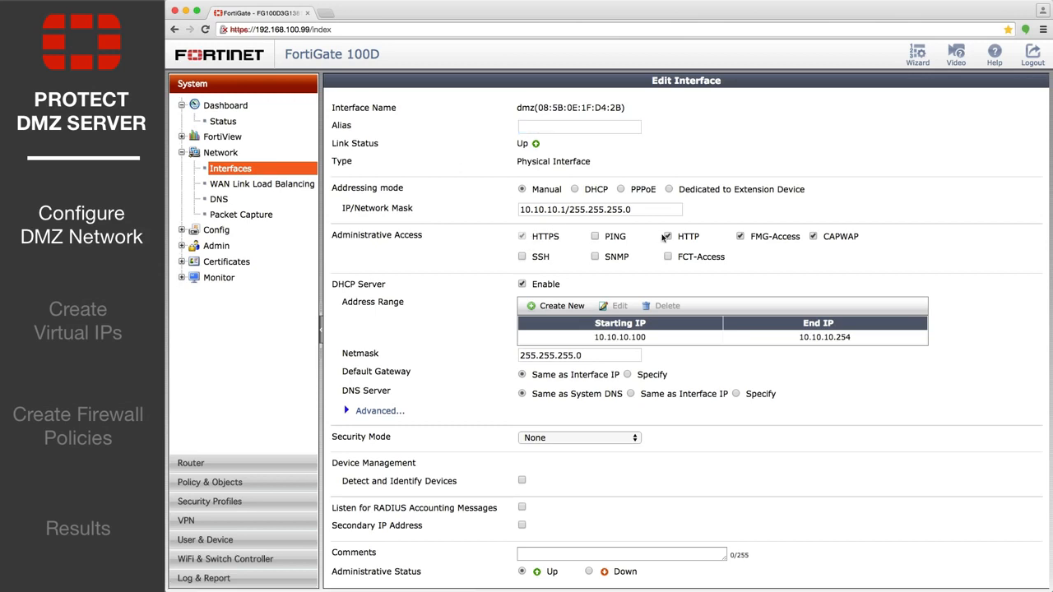
click(666, 237)
click(741, 237)
click(812, 236)
click(521, 285)
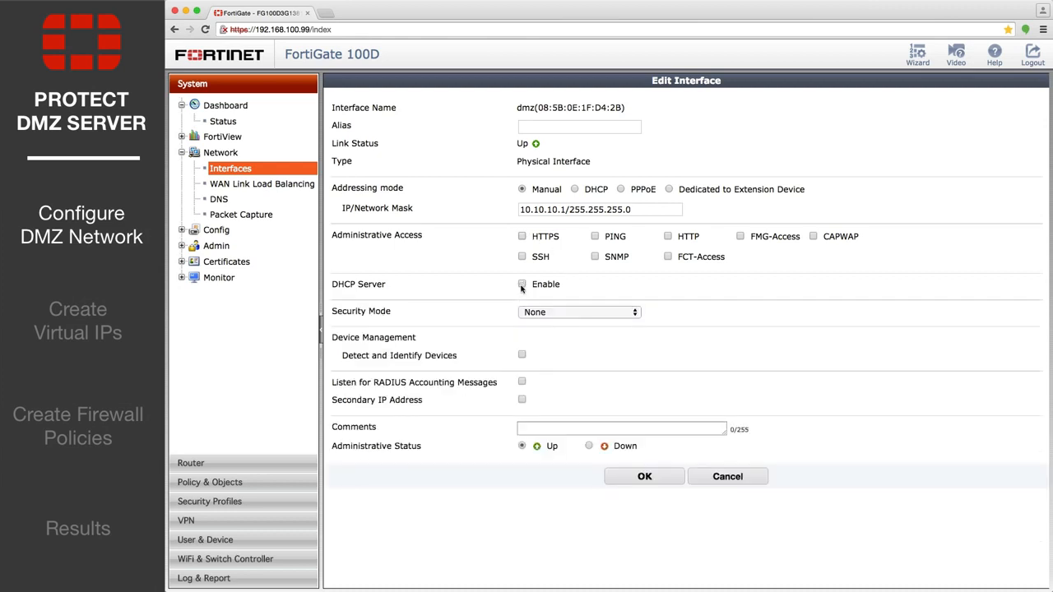
click(635, 476)
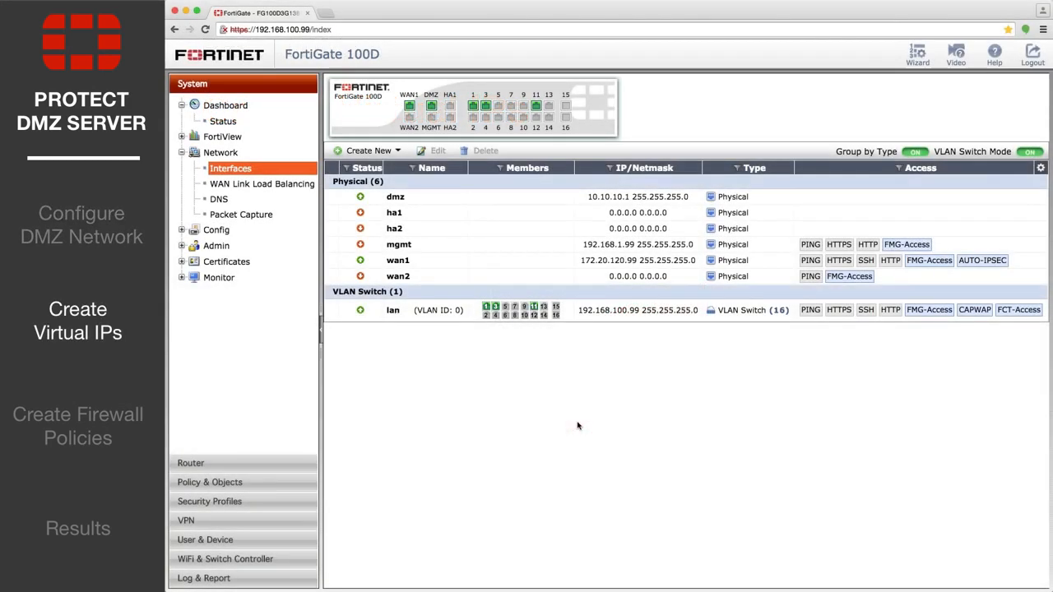
Start a new virtual IP object under the firewall objects and name it webserver_http
click(242, 487)
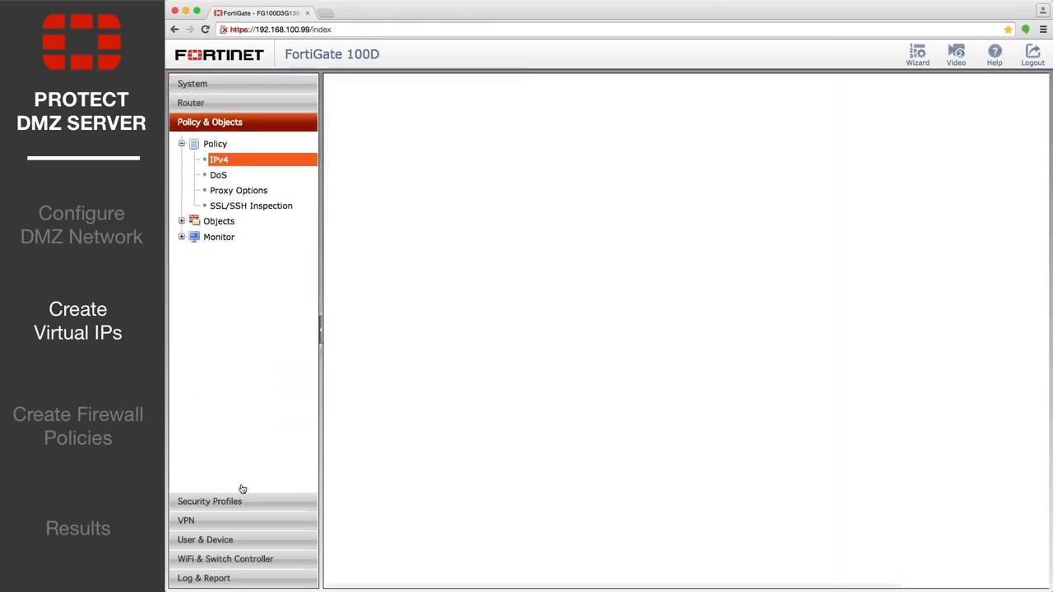
click(237, 220)
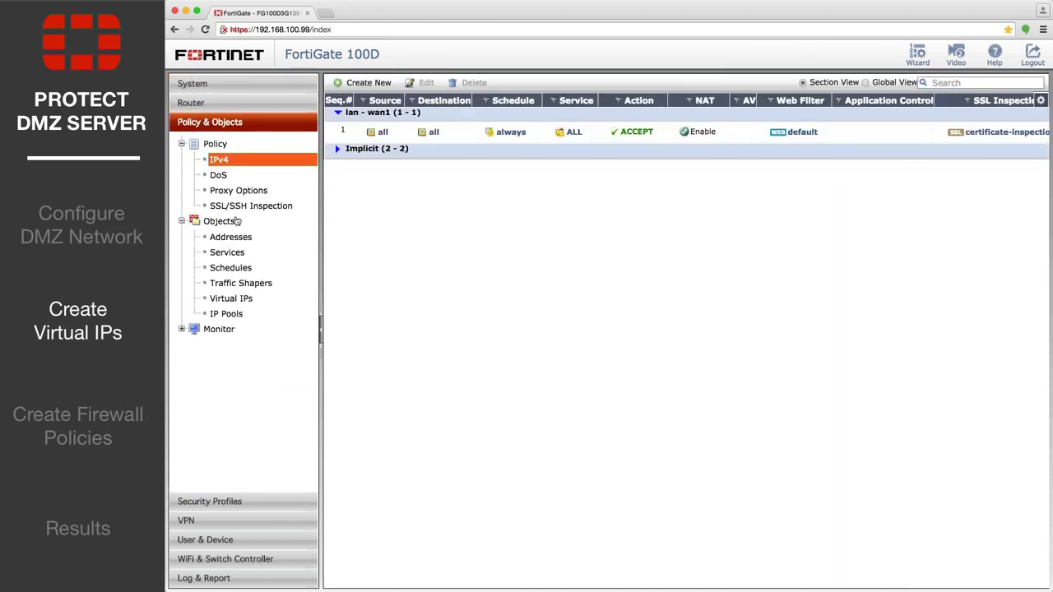
click(251, 301)
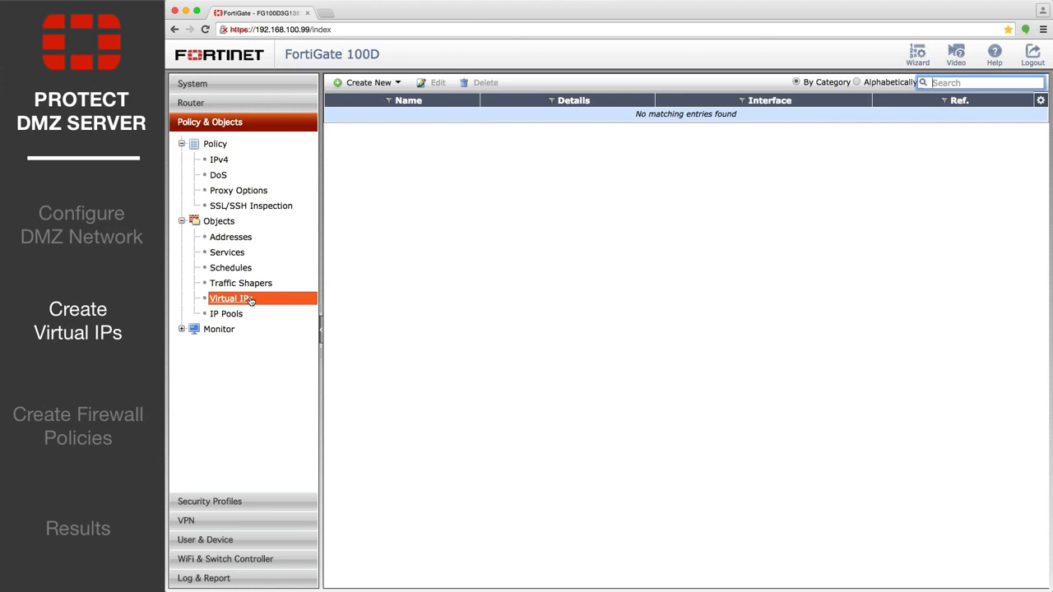
click(358, 83)
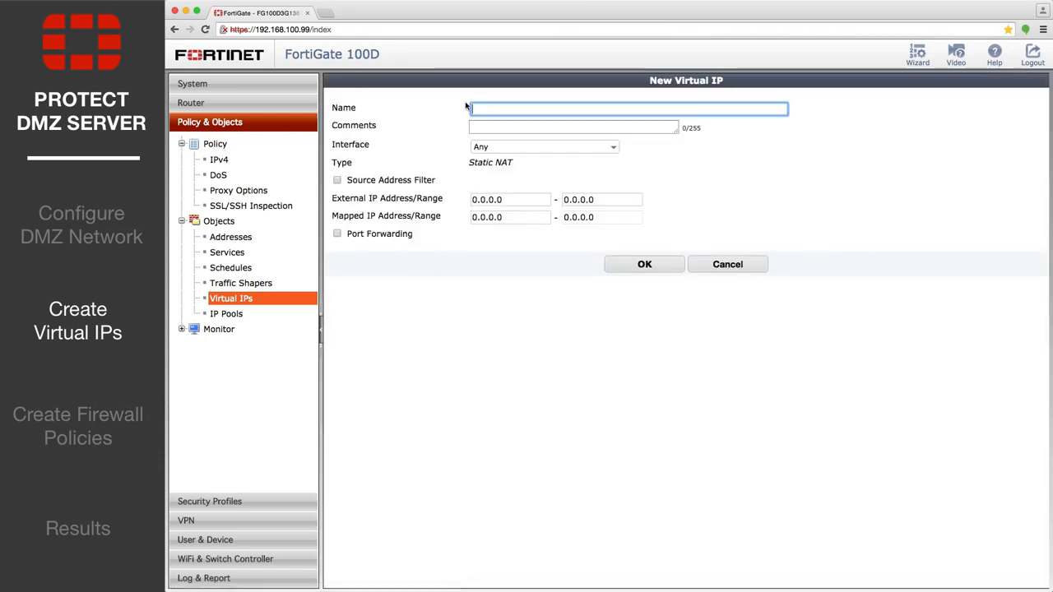
text(webserver_http)
Set the virtual IP's external address range to 172.20.120.96 - 172.20.120.96 and its mapped address to 10.10.10.3
click(516, 199)
text(17)
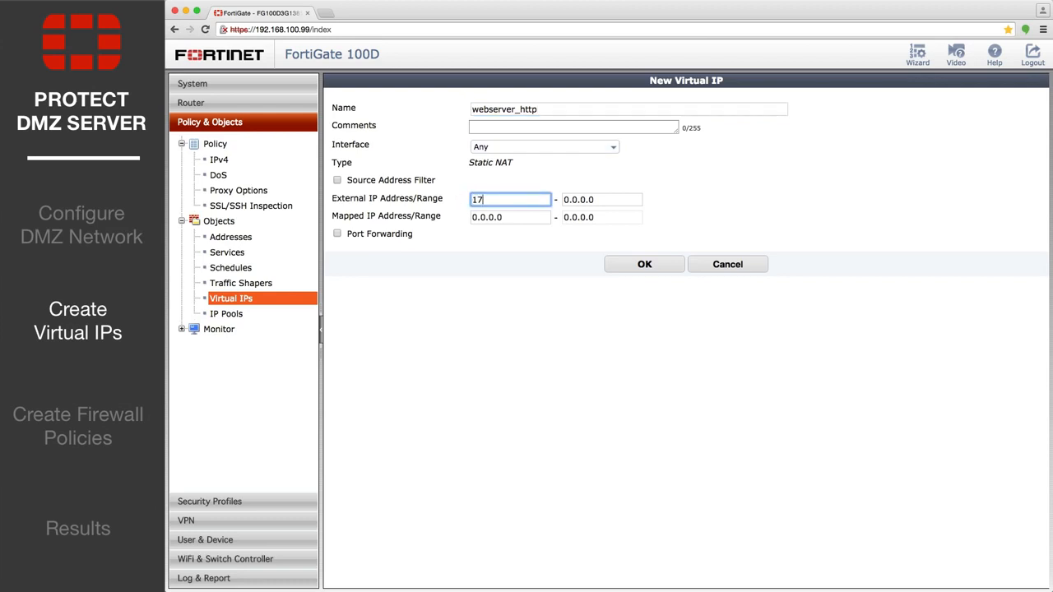
text(2.20.120.96)
key(Tab)
text(172.20.120.9)
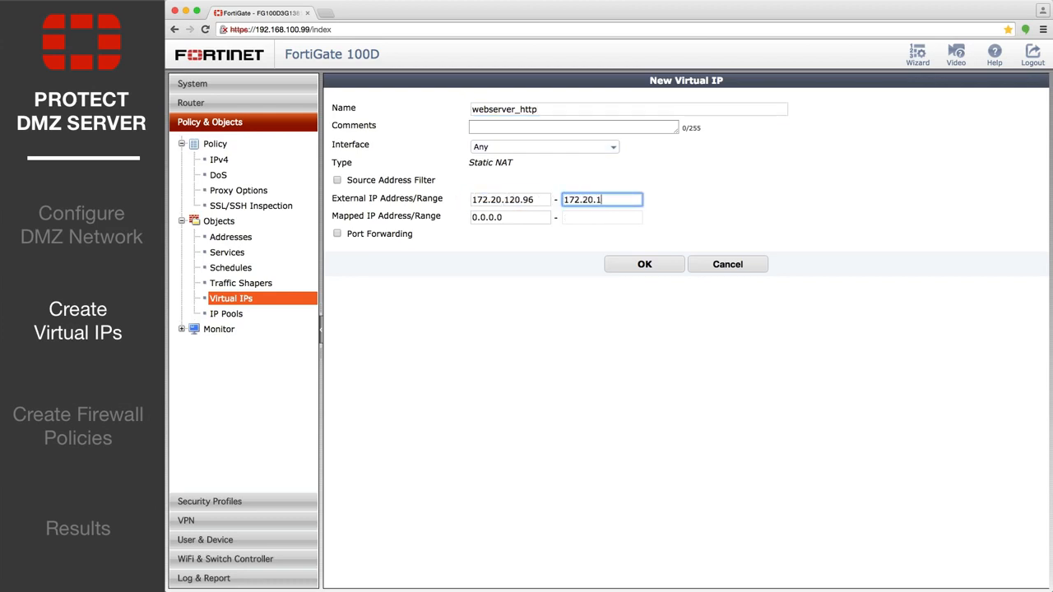
key(Tab)
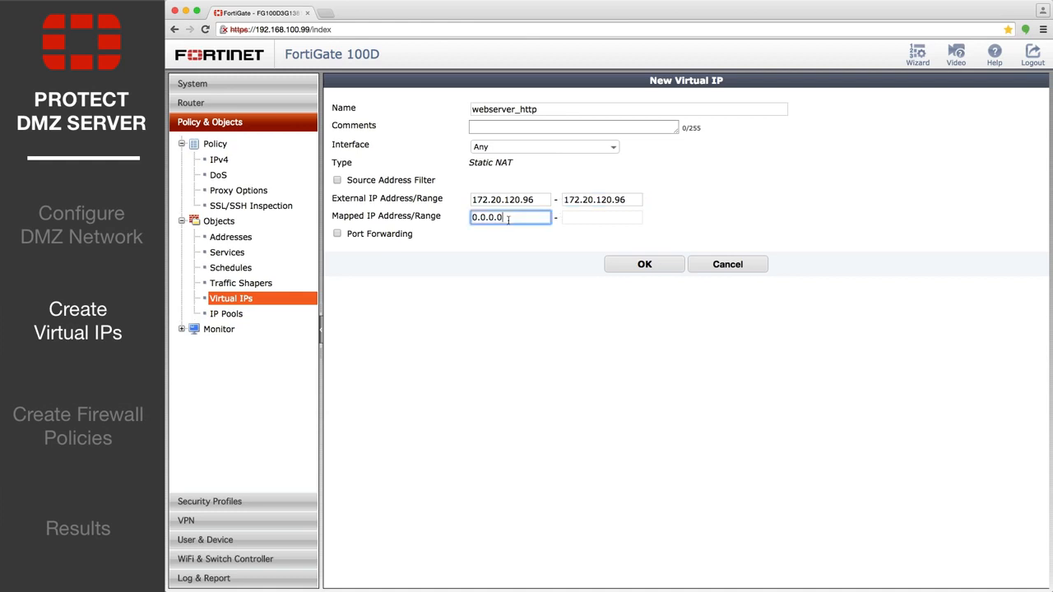
text(10.10.10.3)
click(598, 218)
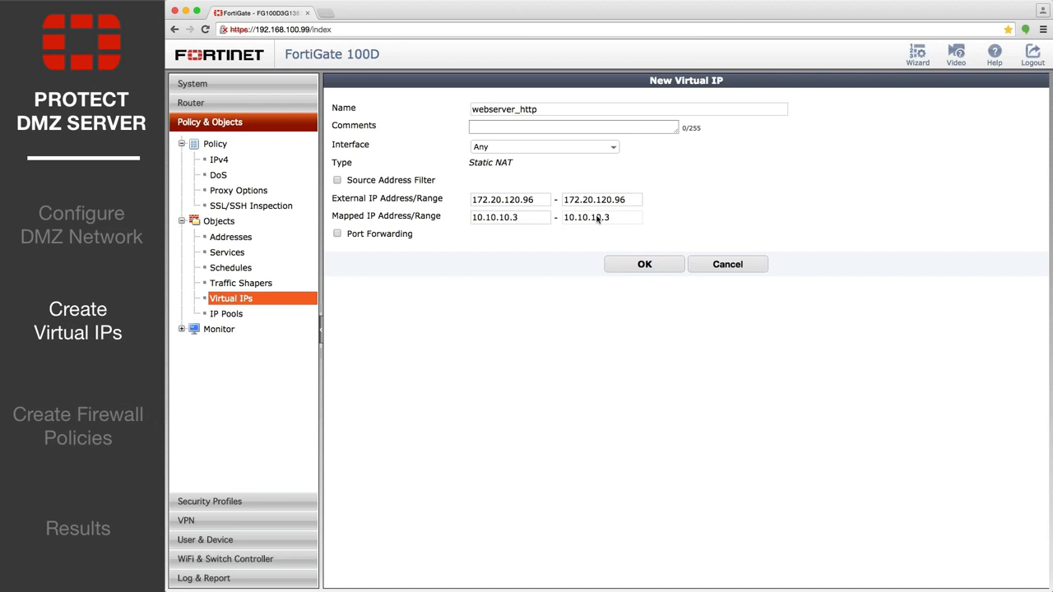
Enable port forwarding for webserver_http from TCP external service port 80 to port 80, and save the virtual IP
click(336, 234)
click(497, 271)
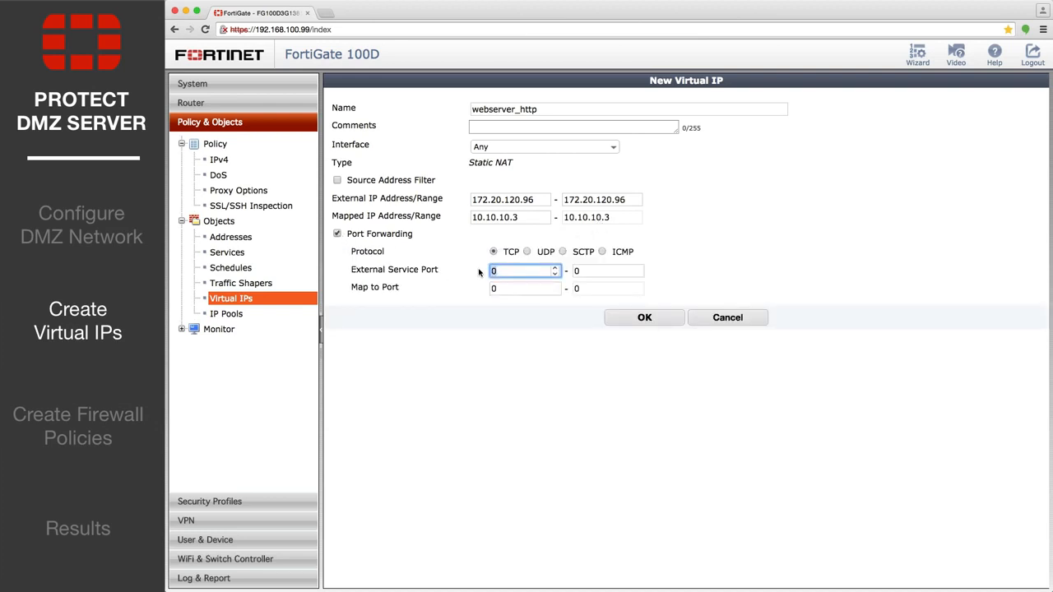
text(80)
key(Tab)
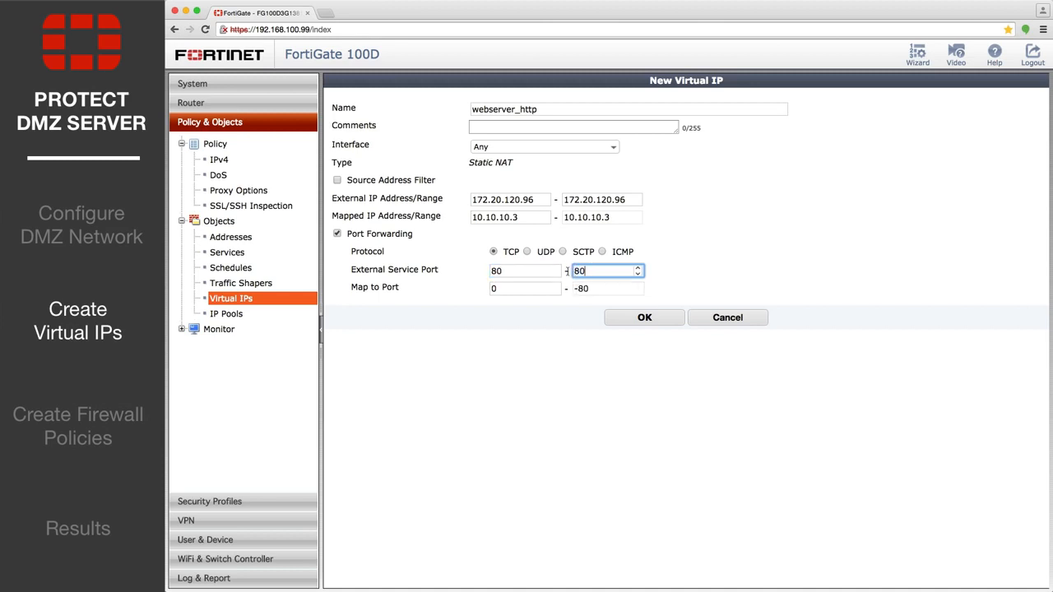
key(Tab)
text(80)
click(589, 291)
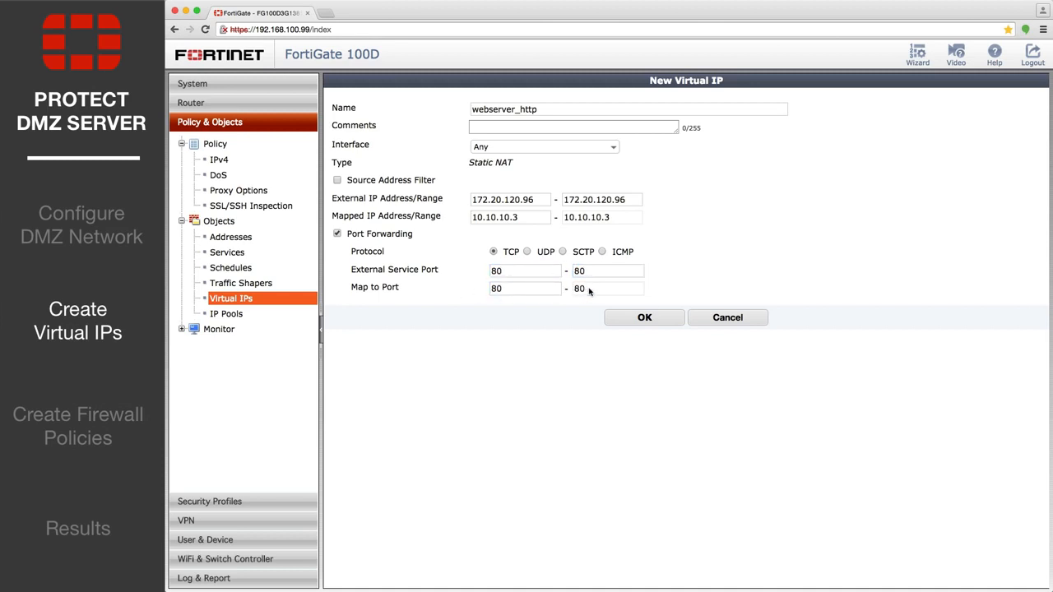
click(626, 321)
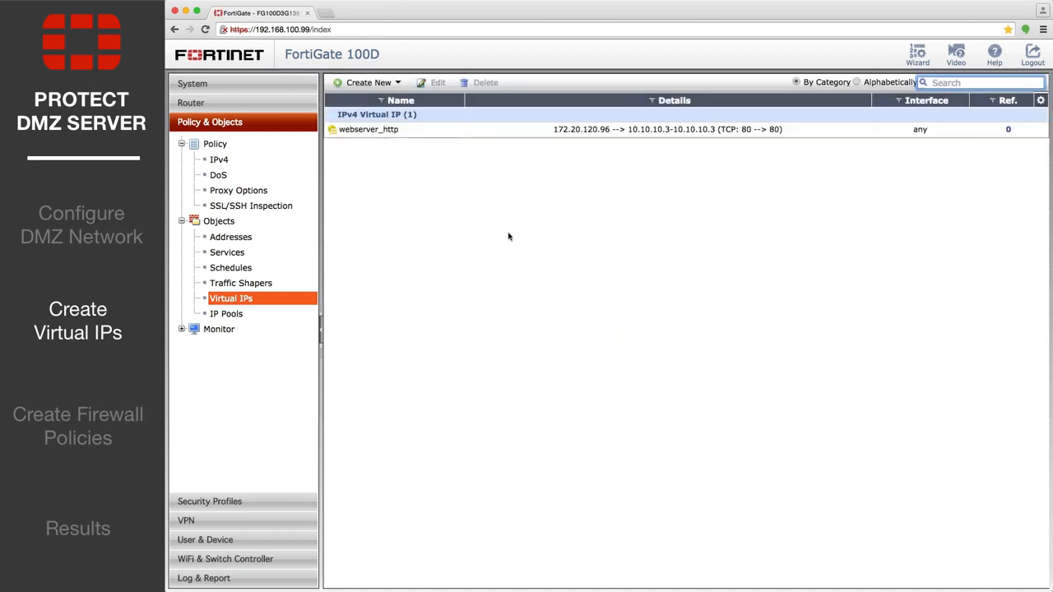
Start another virtual IP named webserver_https with external range 172.20.120.96 - 172.20.120.96 and mapped address 10.10.10.3
click(364, 82)
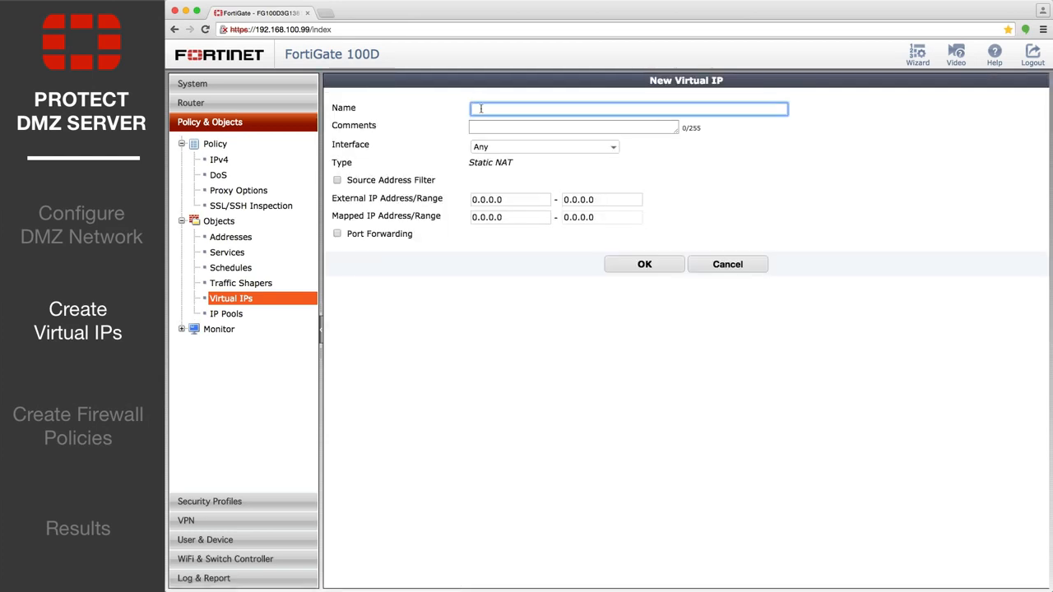
text(webserver_https)
click(503, 199)
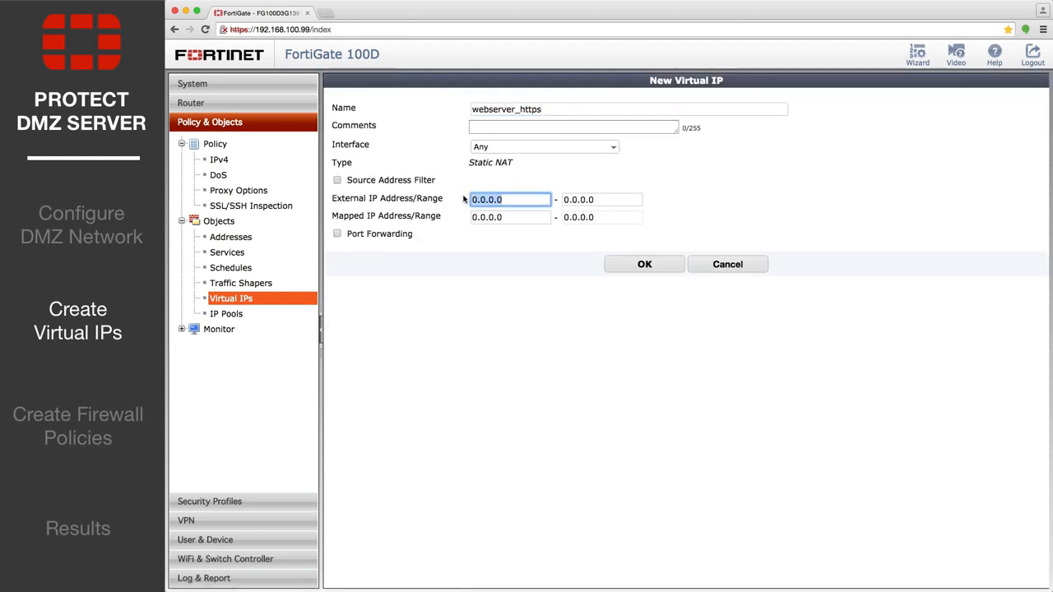
text(172.20.120.96)
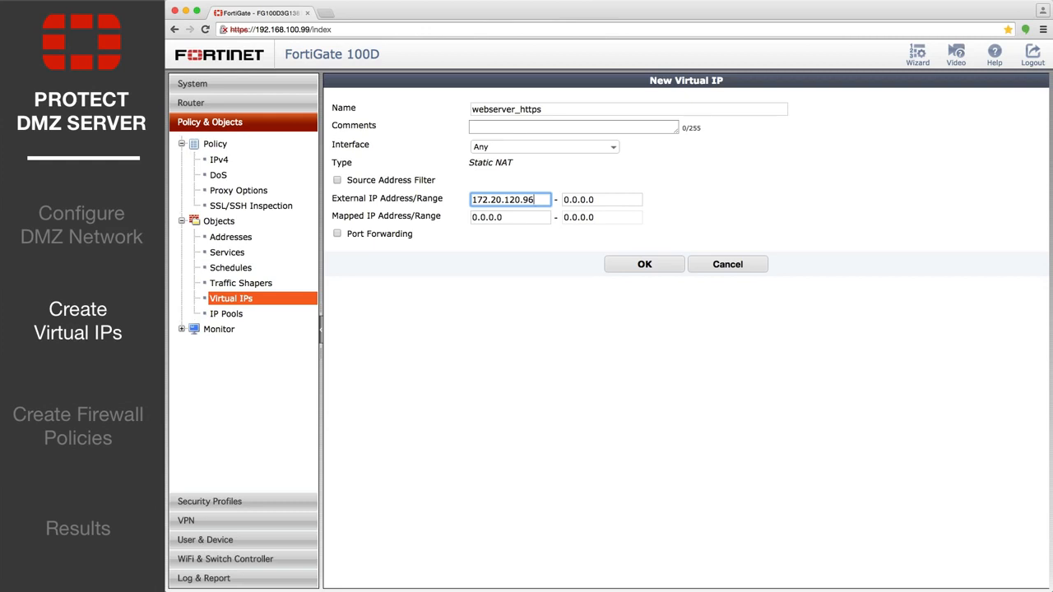
click(599, 200)
key(BackSpace)
text(172.20.120.96)
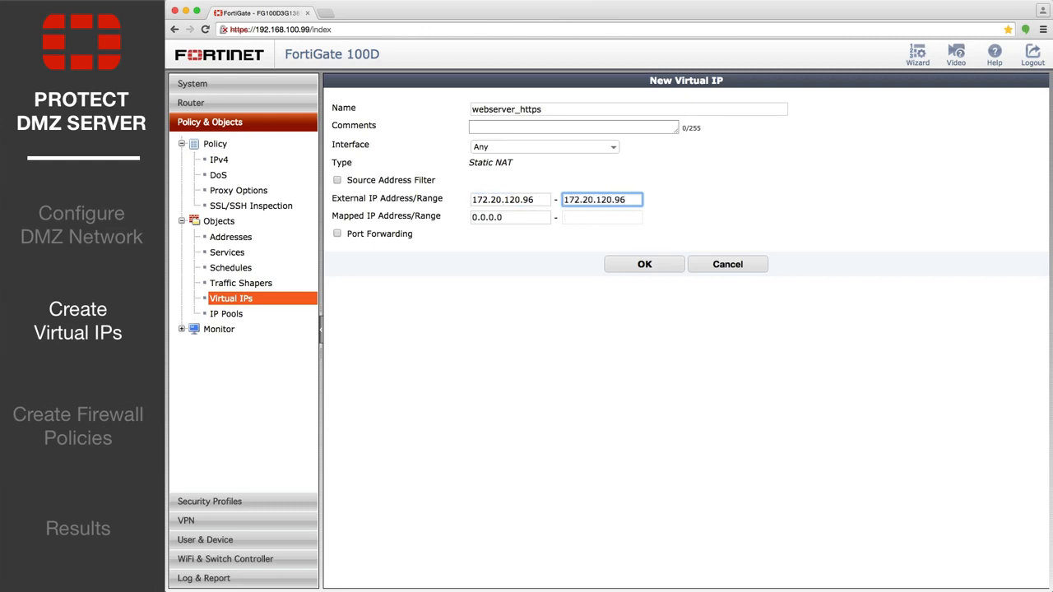
key(Tab)
text(10.10.10.3)
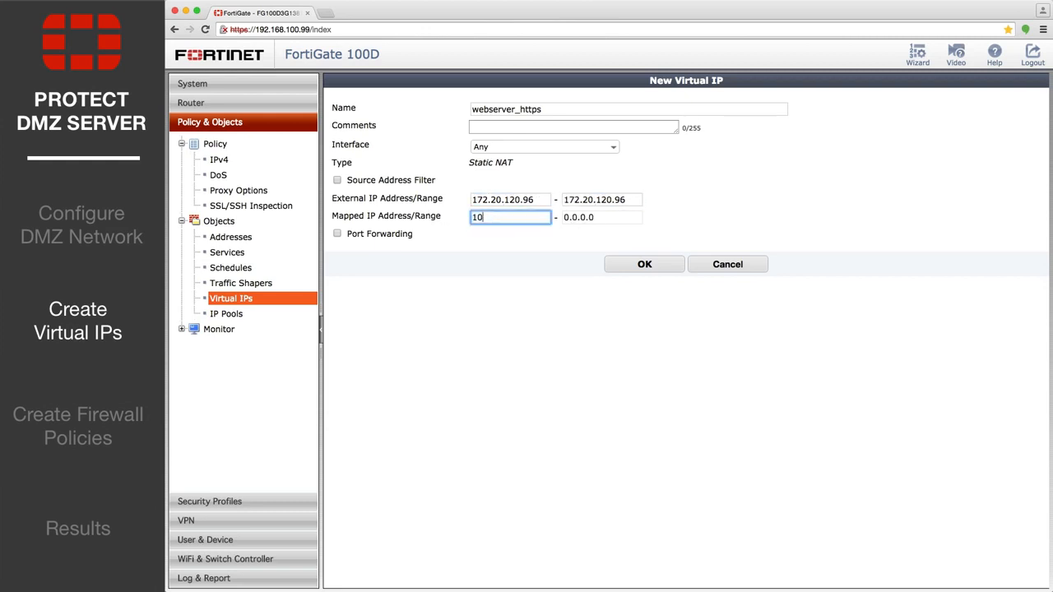
click(600, 217)
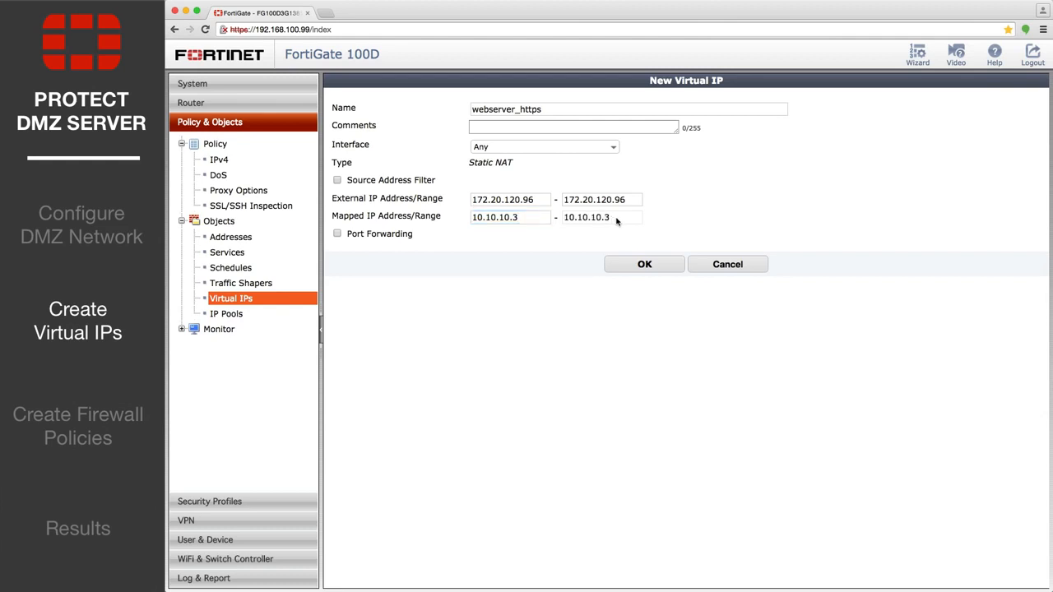
Enable port forwarding for webserver_https from TCP external service port 443 to port 443, and save the virtual IP
click(337, 233)
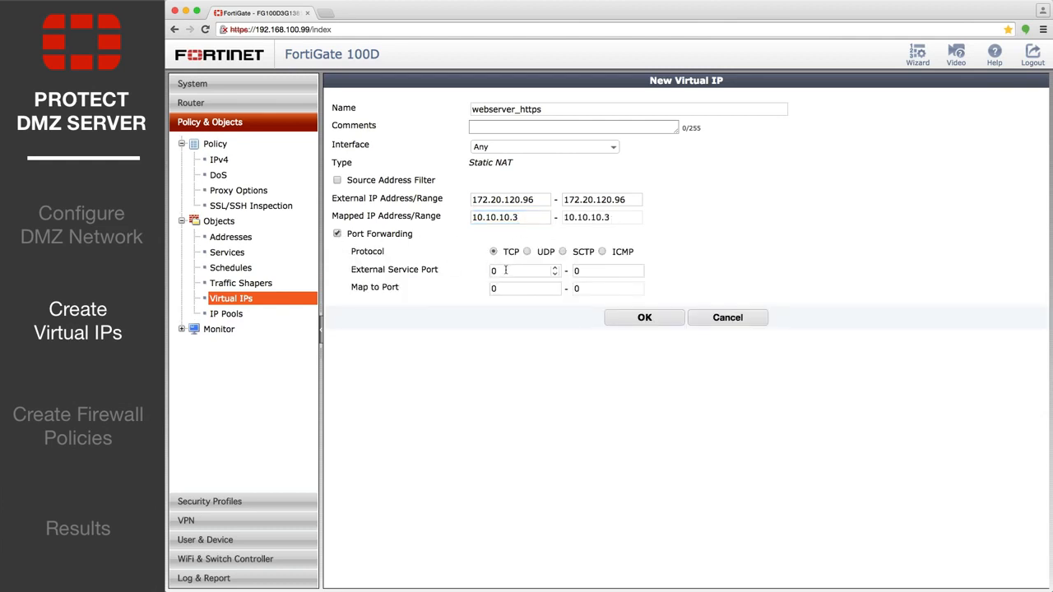
click(557, 270)
text(443)
key(Tab)
text(443)
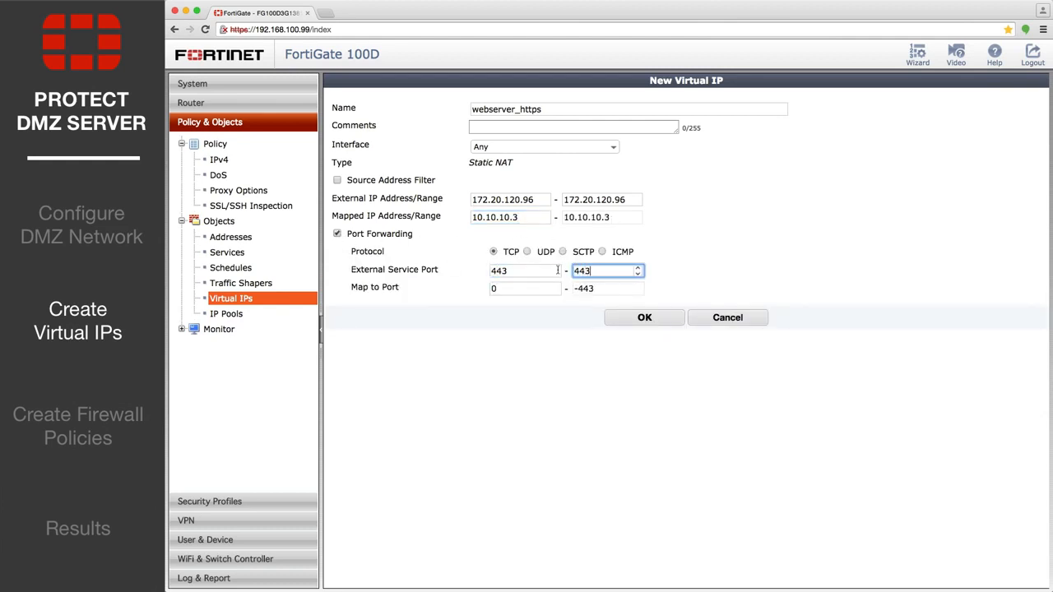
click(556, 288)
key(BackSpace)
text(443)
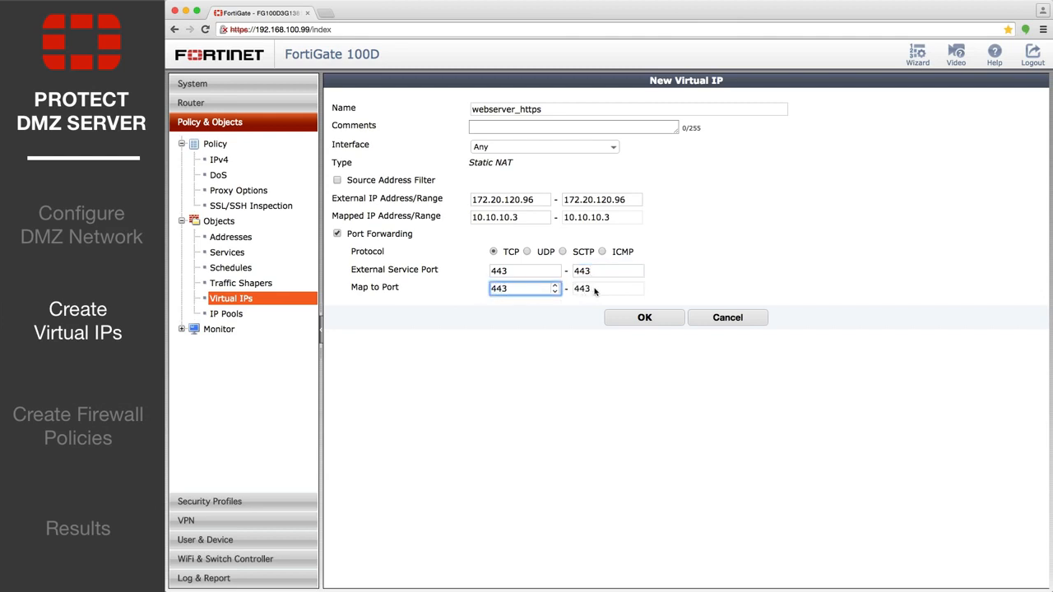
click(630, 320)
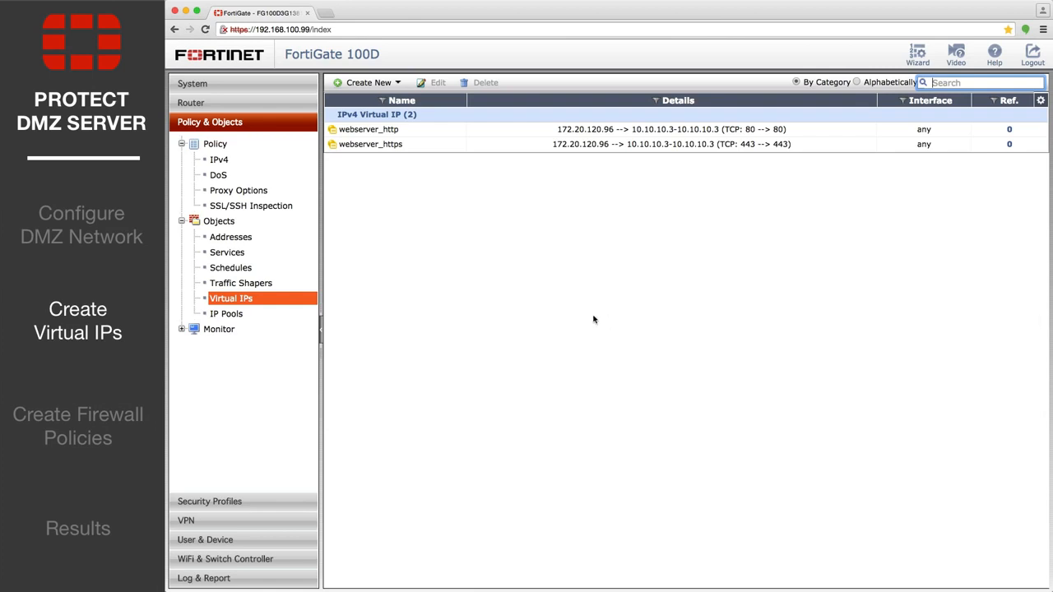
Create a virtual IP group named webserver_http_https with webserver_http and webserver_https as members, and save it
click(398, 83)
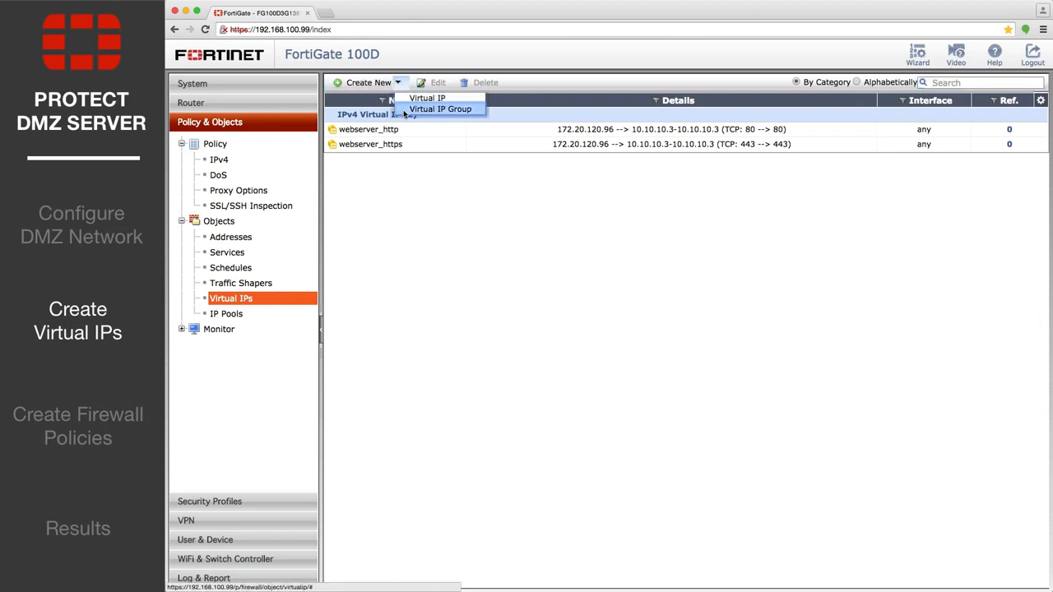
click(405, 112)
text(webserver_http_https)
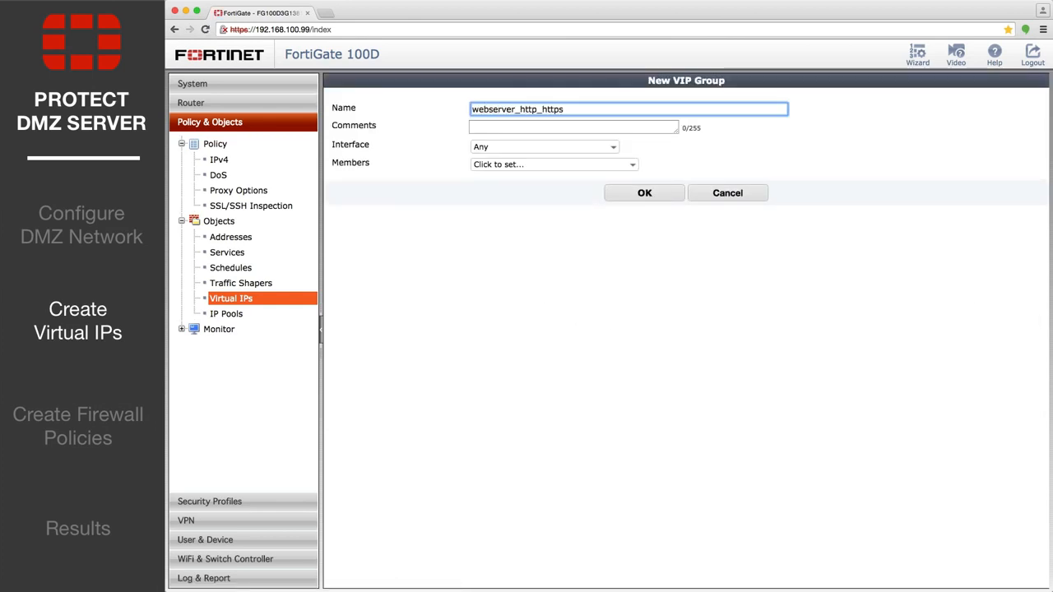
click(616, 168)
click(576, 195)
click(649, 165)
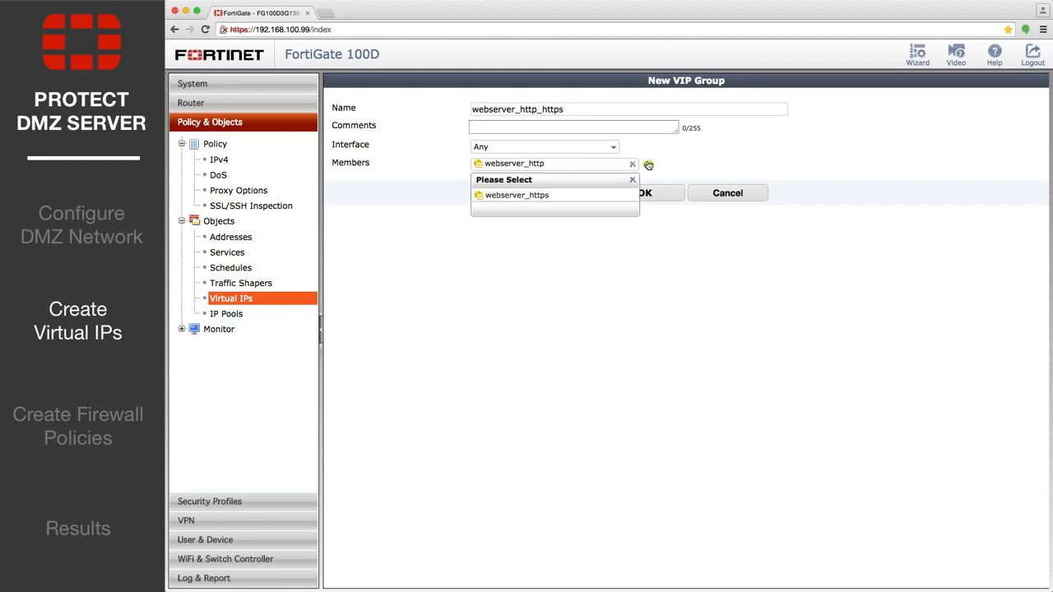
click(552, 191)
click(622, 207)
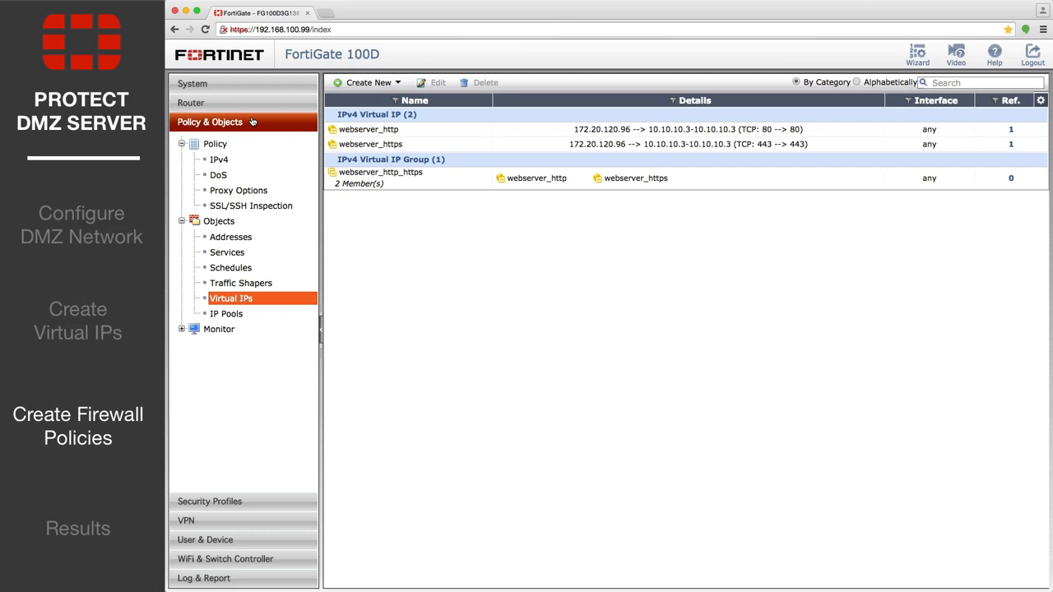
Start a new IPv4 policy with incoming interface wan1, source address all and outgoing interface dmz
click(230, 162)
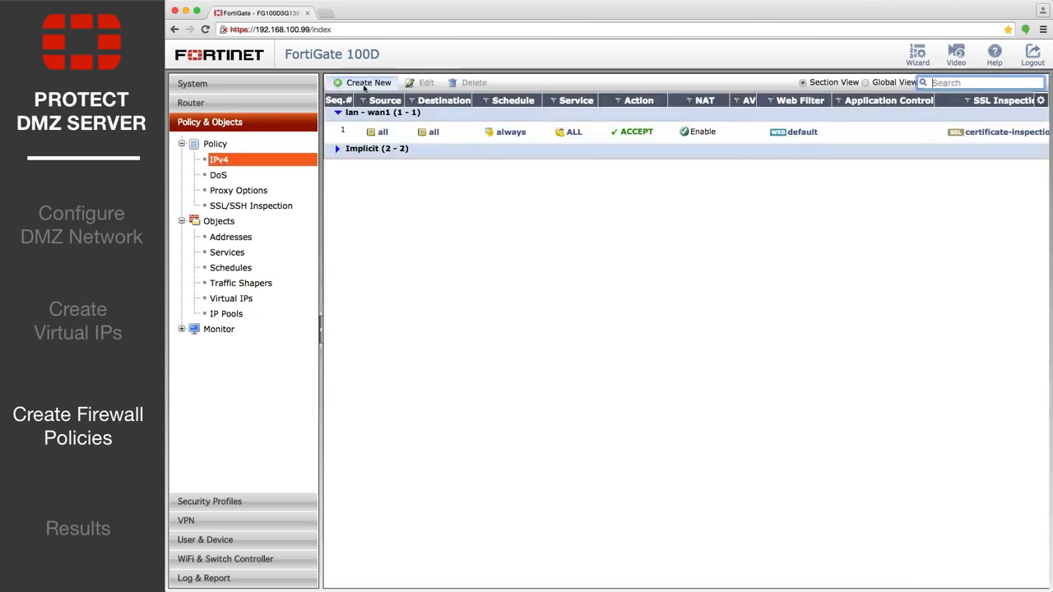
click(363, 86)
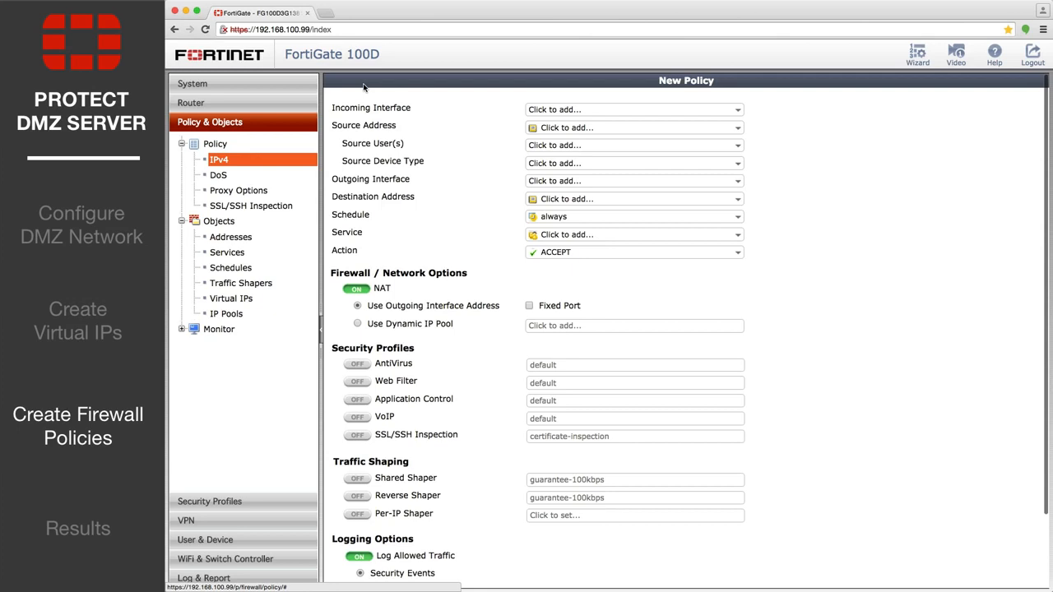
click(664, 108)
click(637, 210)
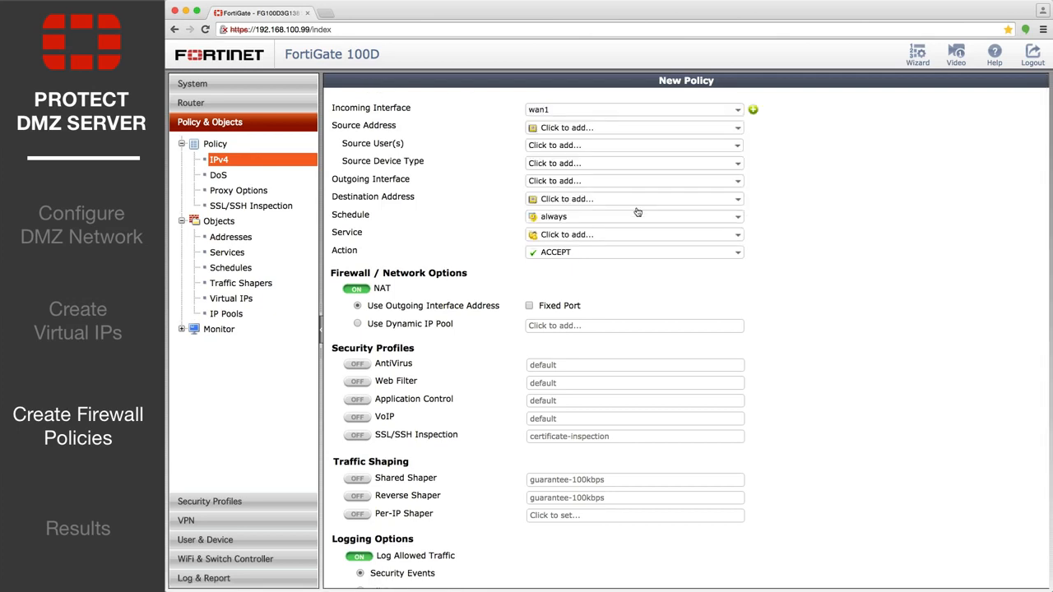
click(656, 128)
click(648, 162)
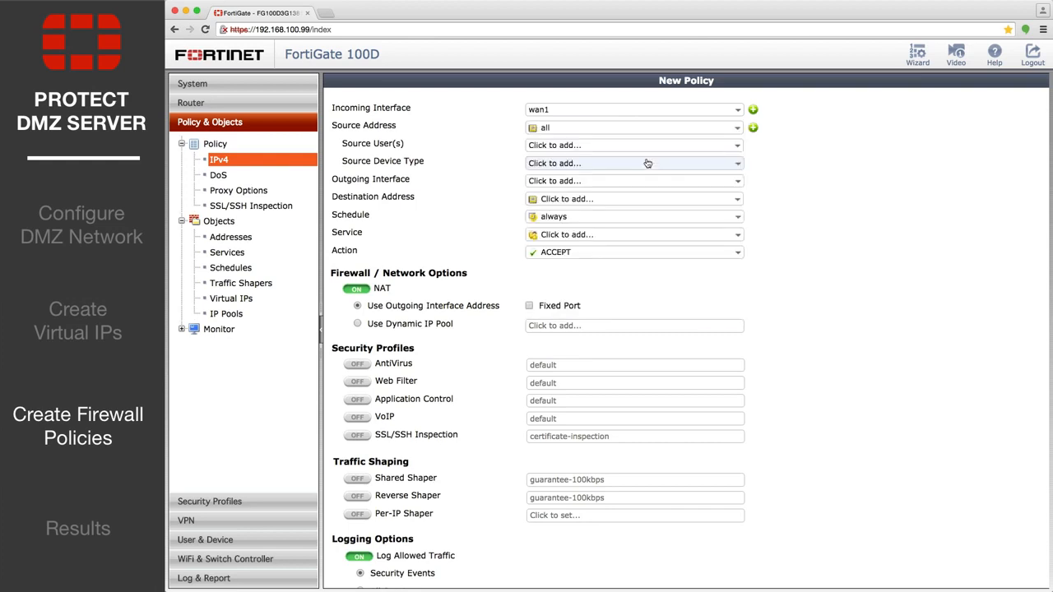
click(740, 179)
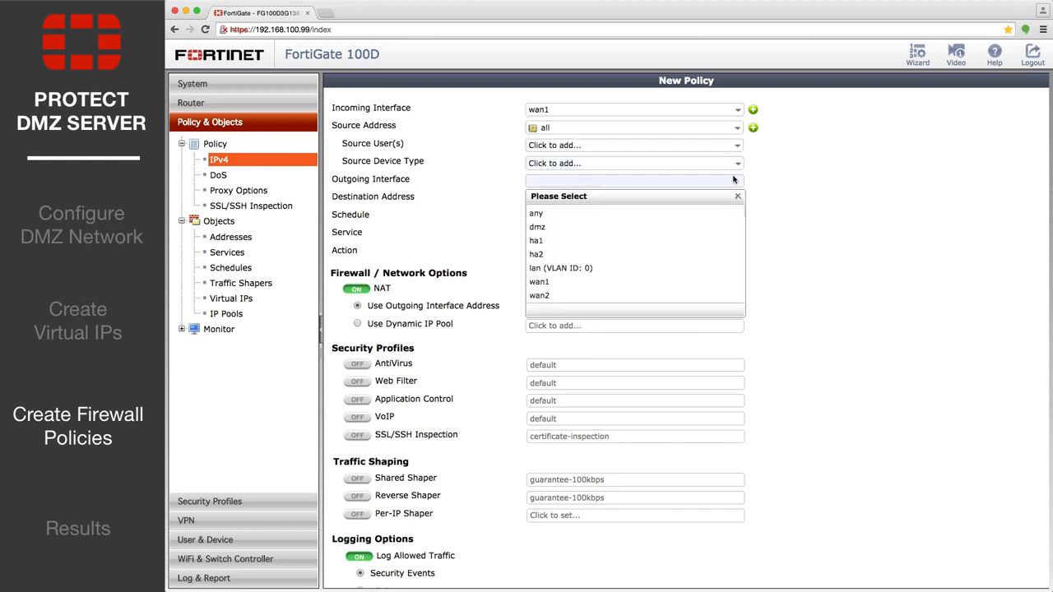
click(605, 227)
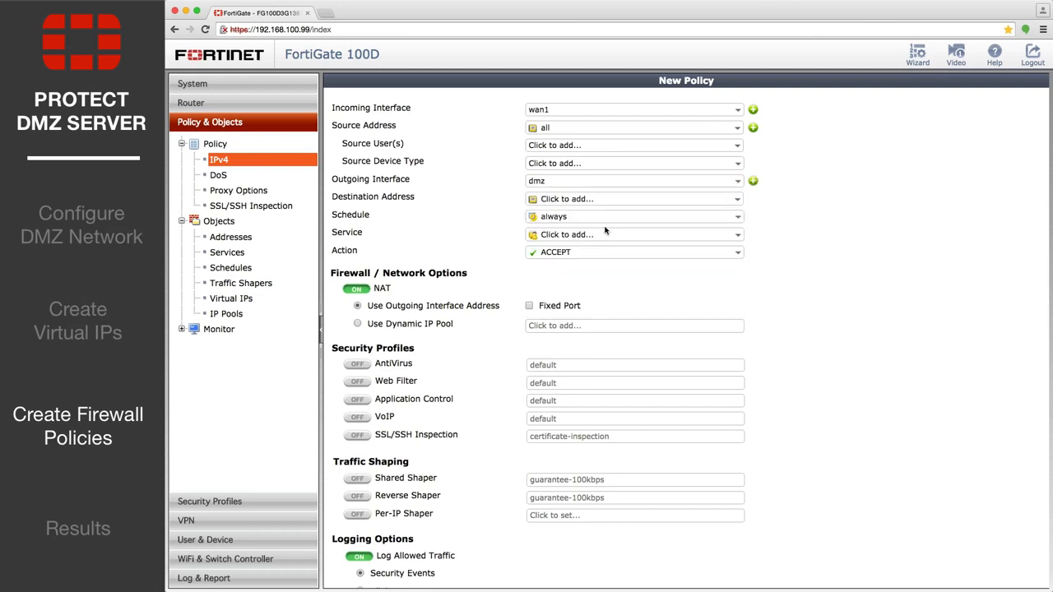
Set the wan1-to-dmz policy's destination address to webserver_http_https and its services to HTTP and HTTPS
click(598, 199)
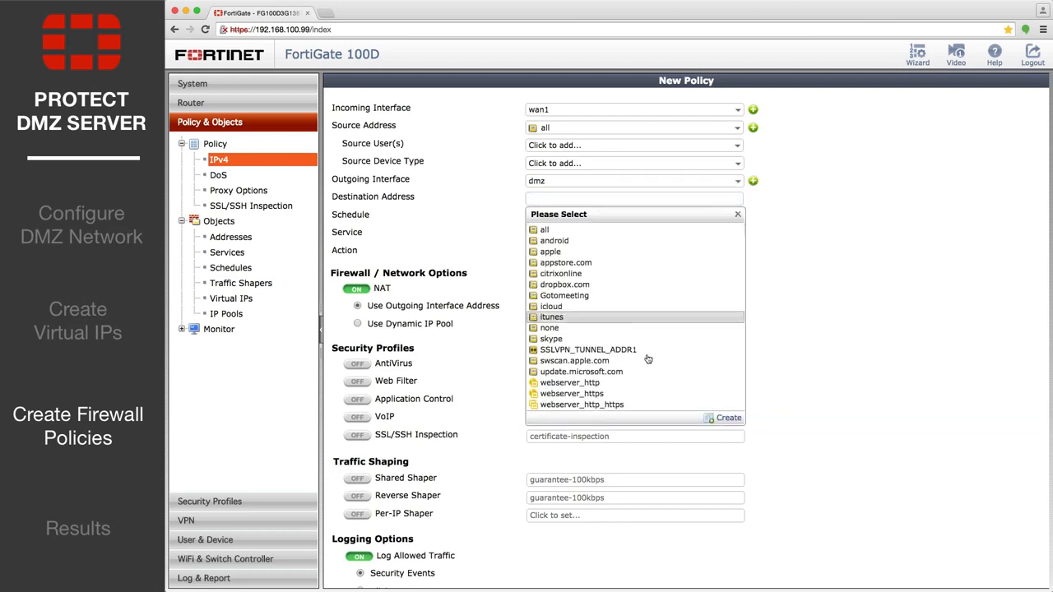
click(658, 405)
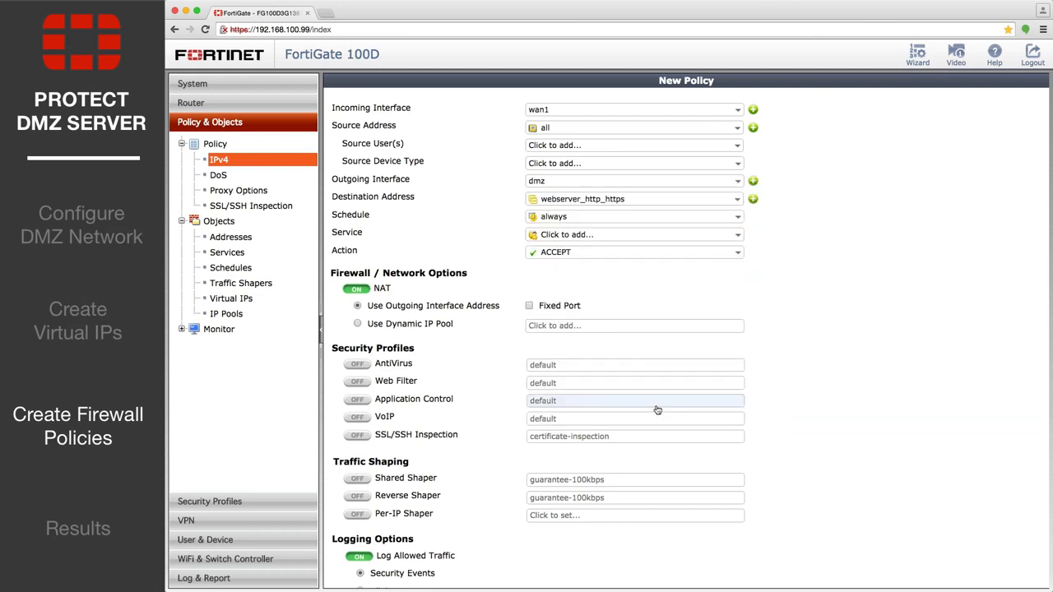
click(651, 237)
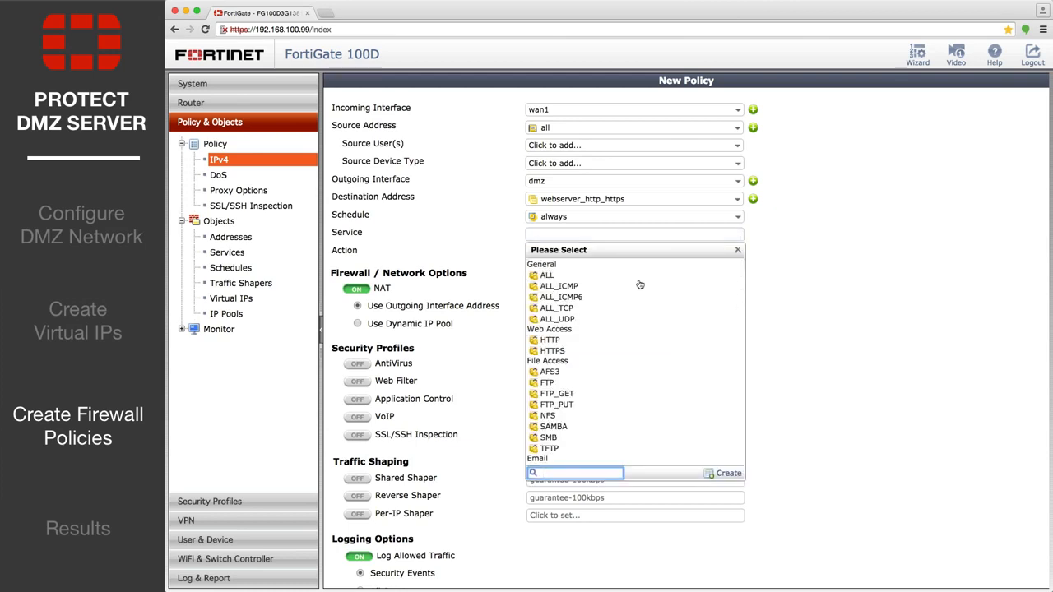
click(625, 339)
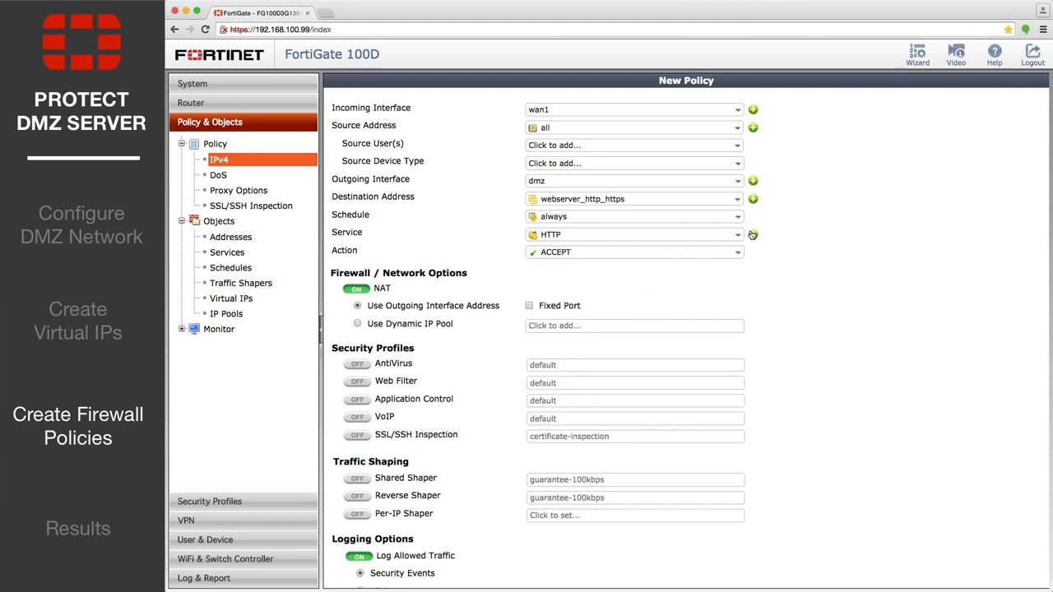
click(725, 237)
click(580, 339)
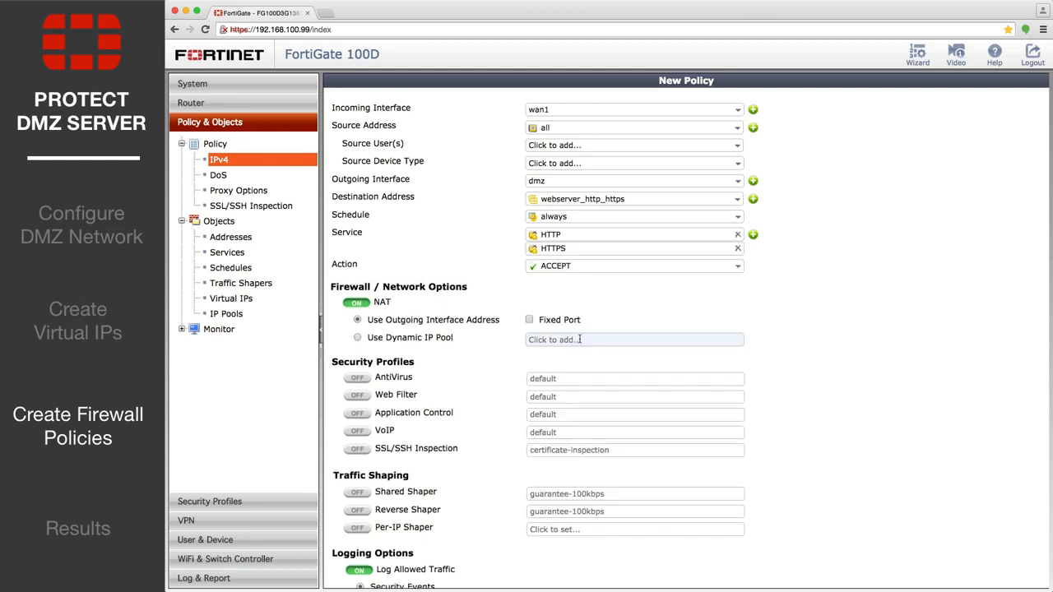
Log all sessions for the wan1-to-dmz policy and save it
scroll(594, 340, down, 3)
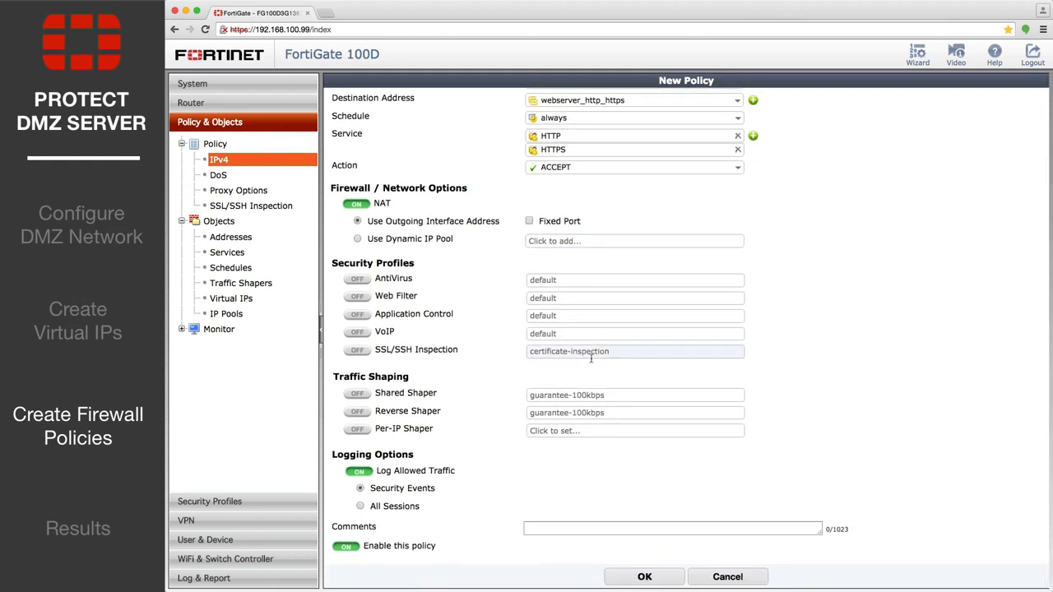
click(368, 508)
scroll(538, 515, down, 1)
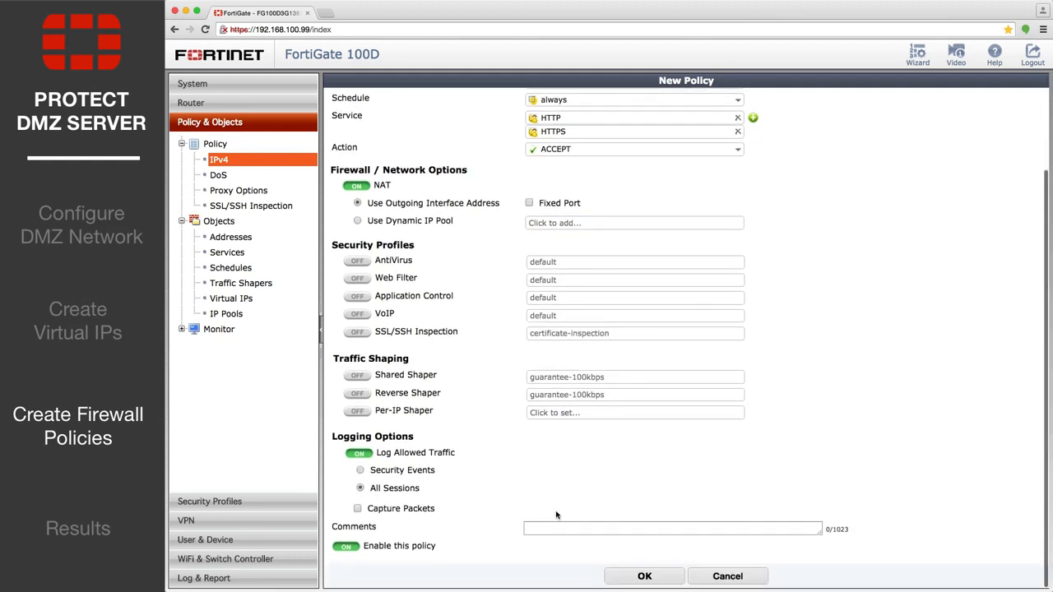
click(623, 572)
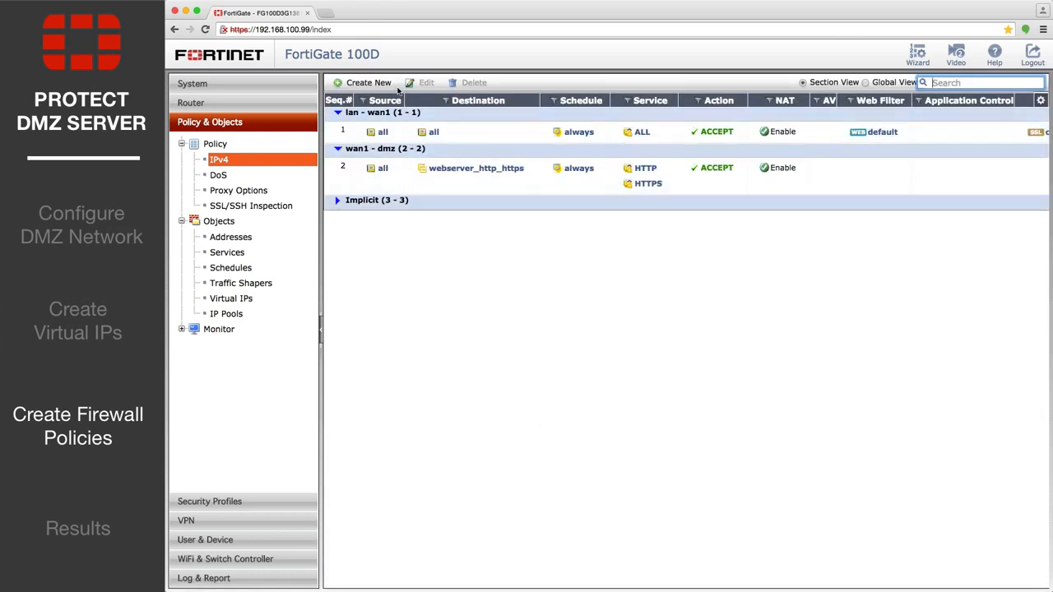
Start another IPv4 policy with incoming interface lan (VLAN ID: 0), source address all and outgoing interface dmz
click(386, 83)
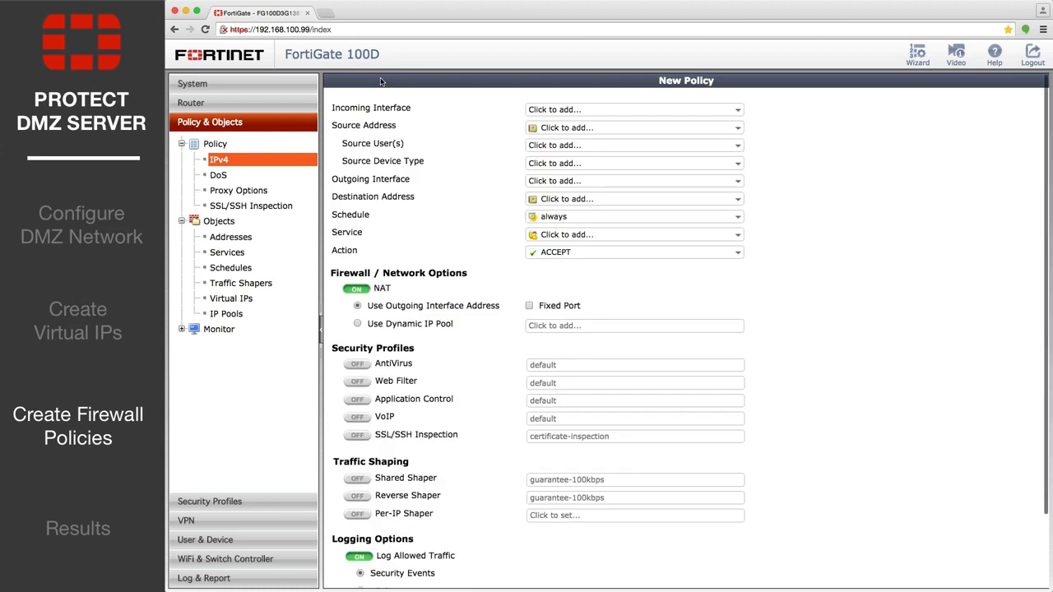
click(736, 110)
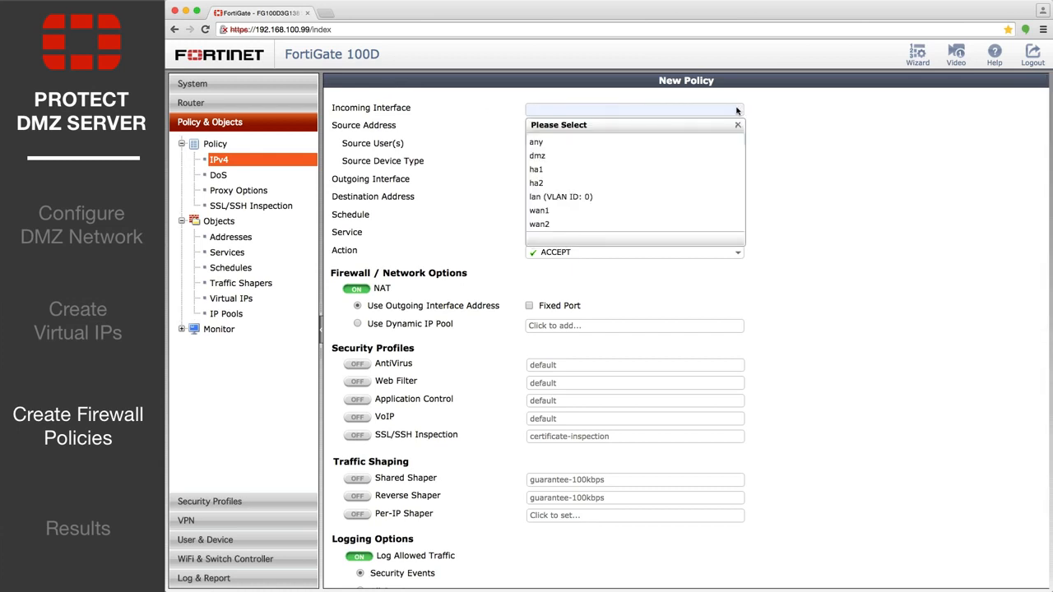
click(561, 197)
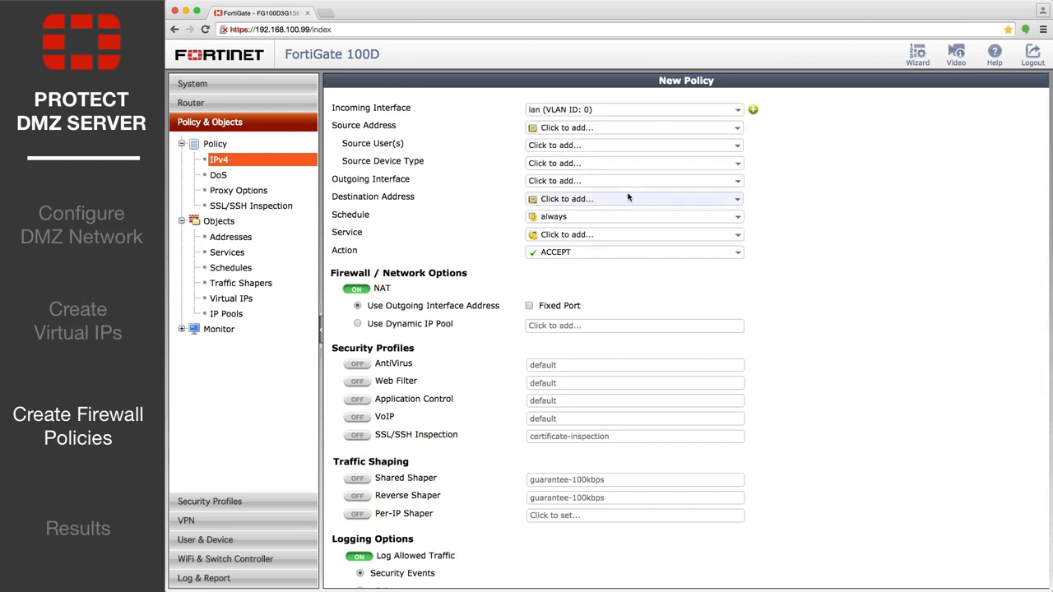
click(625, 128)
click(596, 161)
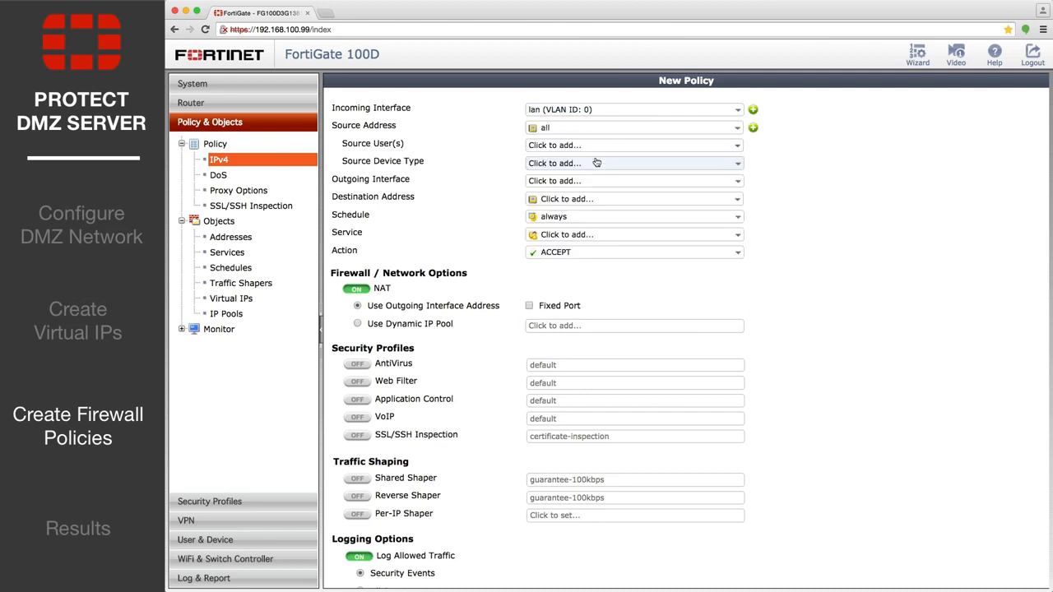
click(589, 180)
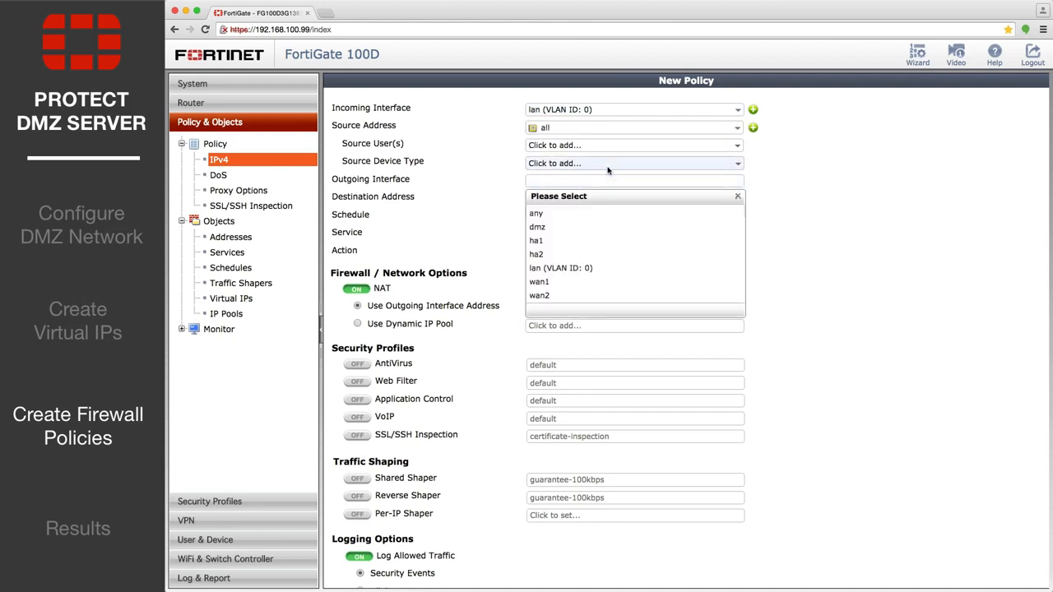
click(611, 227)
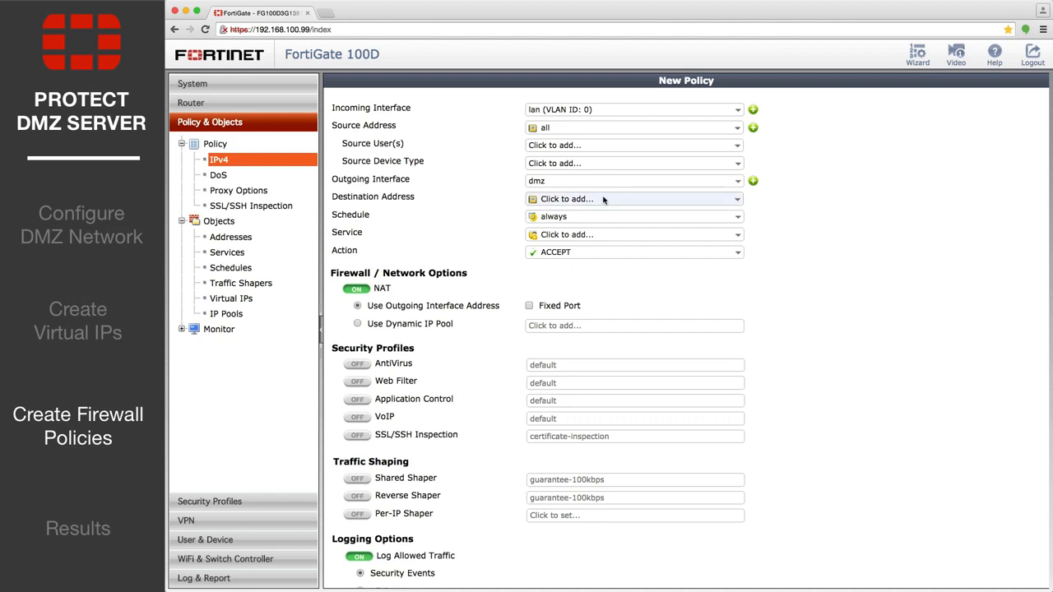
Set the lan-to-dmz policy's destination address to all and its service to ALL
click(602, 199)
click(569, 230)
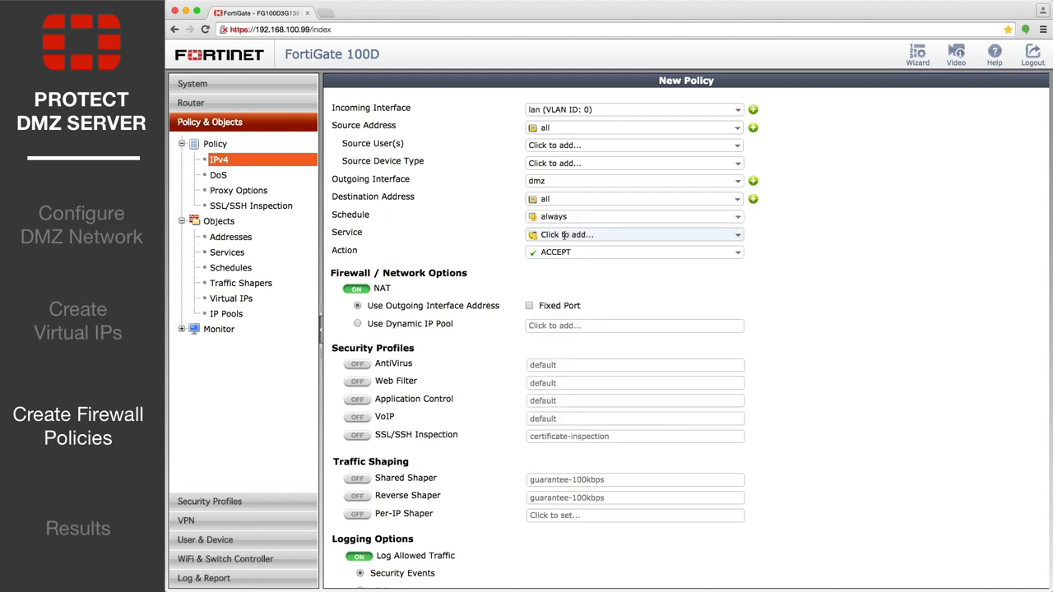
click(563, 235)
click(565, 296)
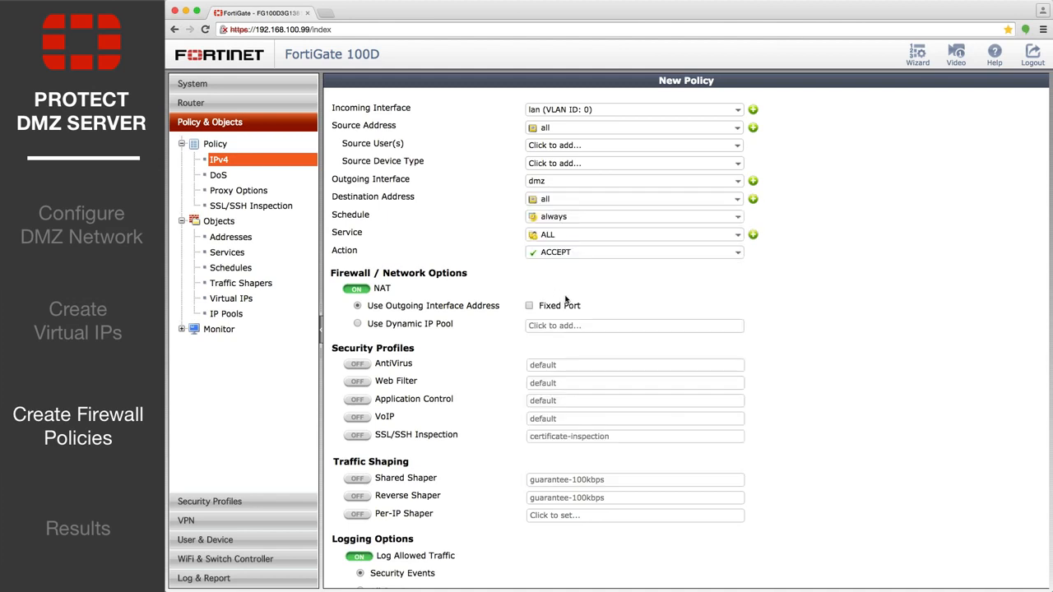
Set the lan-to-dmz policy's allowed traffic logging to All Sessions and save the policy
scroll(565, 301, down, 3)
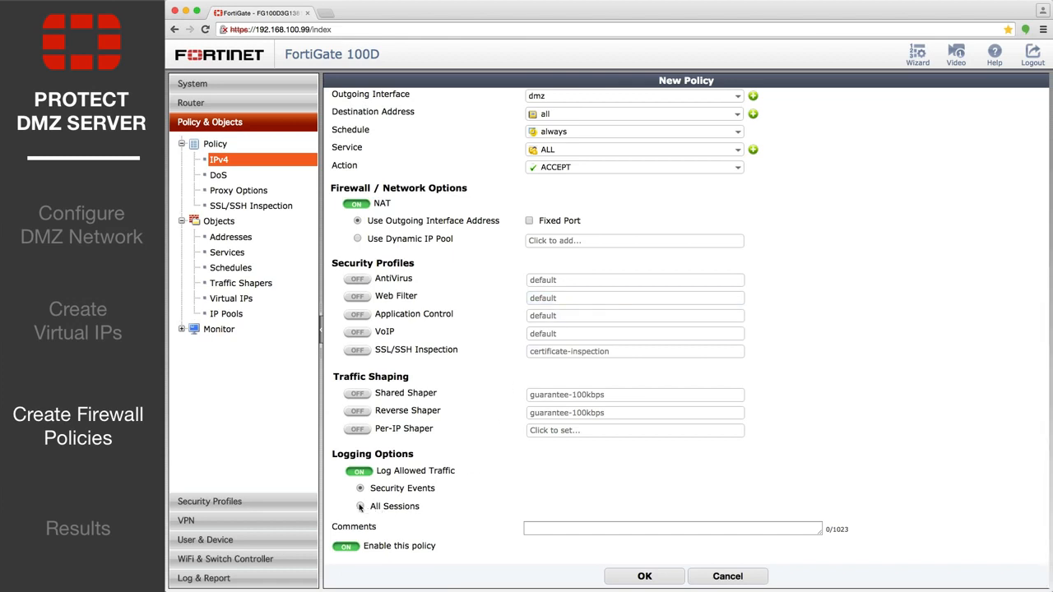
click(359, 506)
scroll(360, 507, down, 1)
click(642, 577)
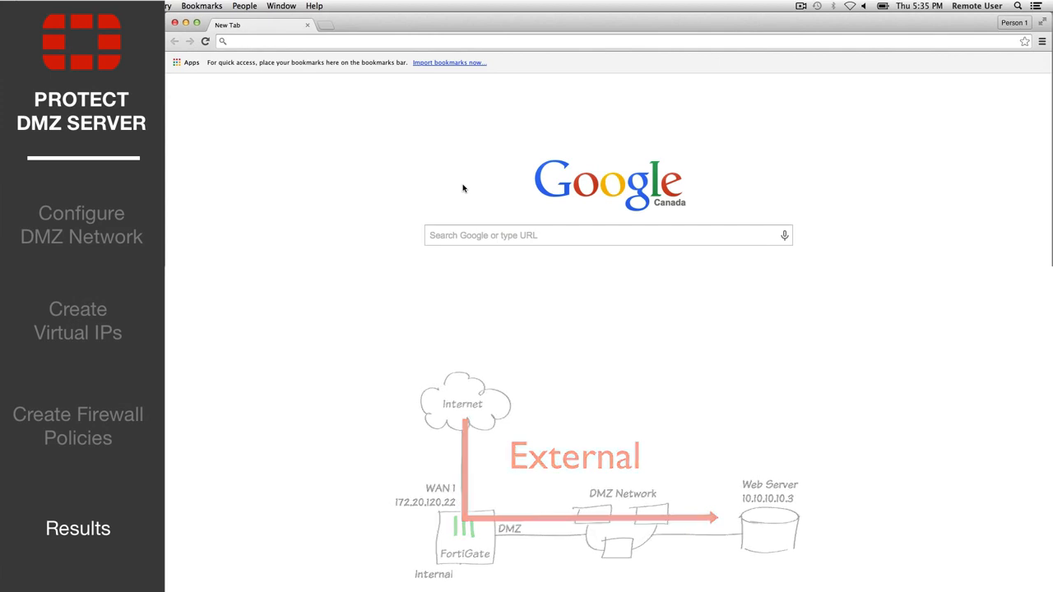
Switch to the remote user's browser and open example.fortidoc.info to test external access to the web server
click(260, 43)
text(example.fortidoc.info)
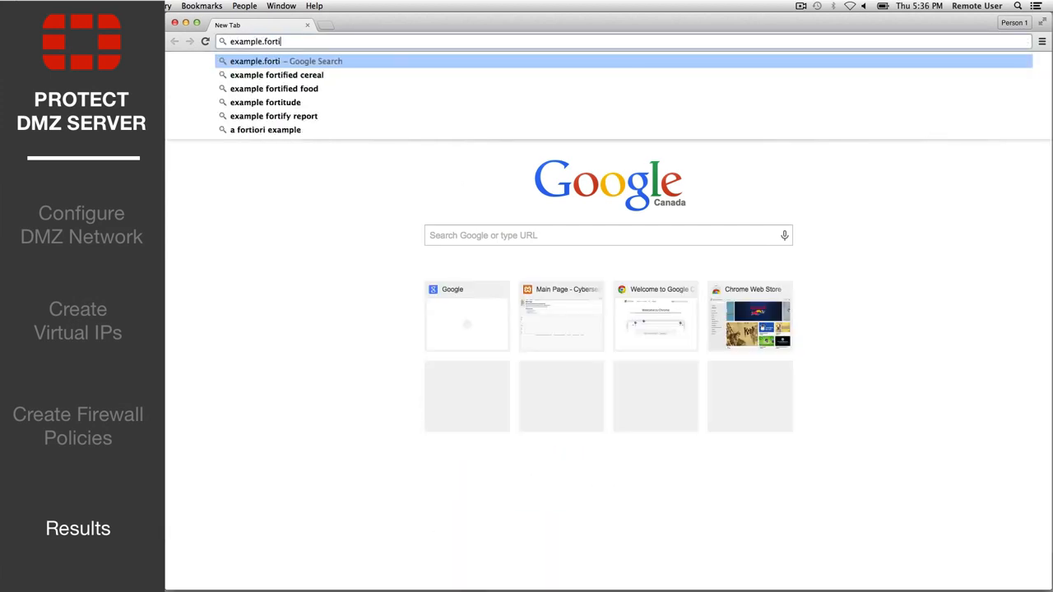
key(Return)
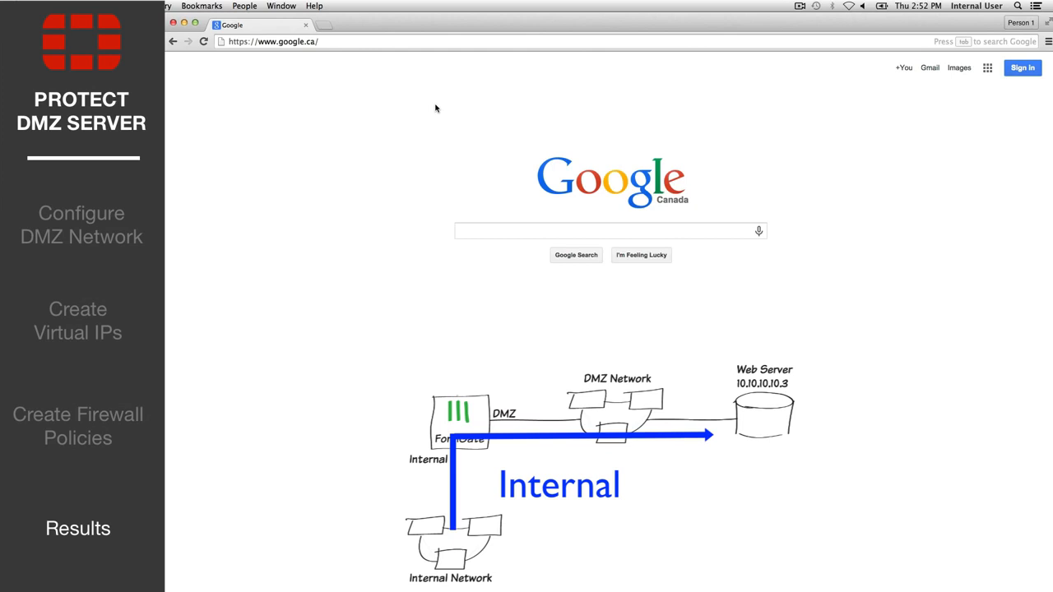
Switch to the internal user's browser and open the web server at 10.10.10.3 to test internal access
click(329, 41)
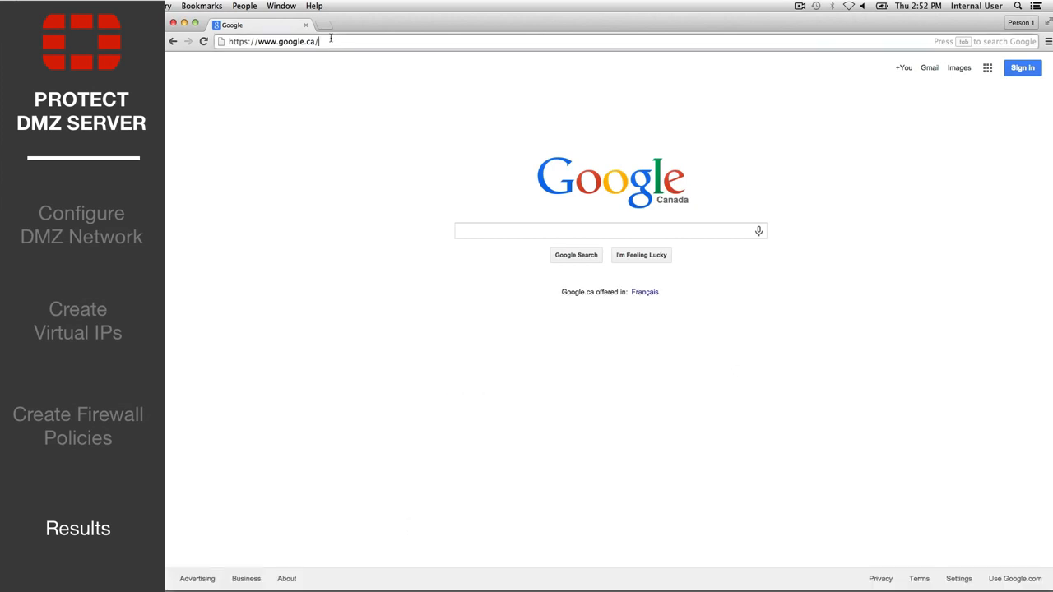
text(10.10.310.3/wiki)
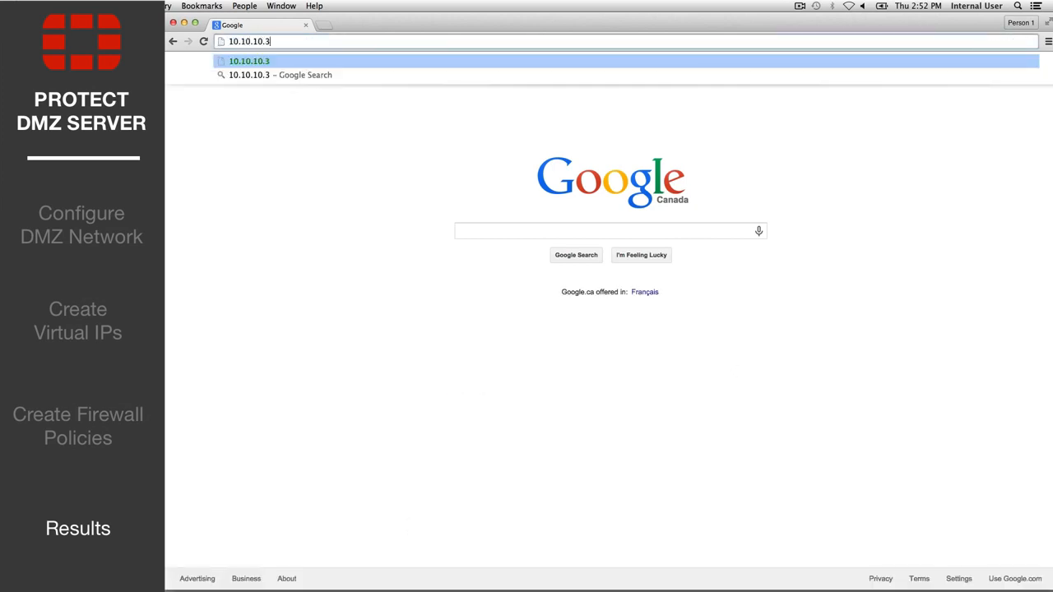
key(Return)
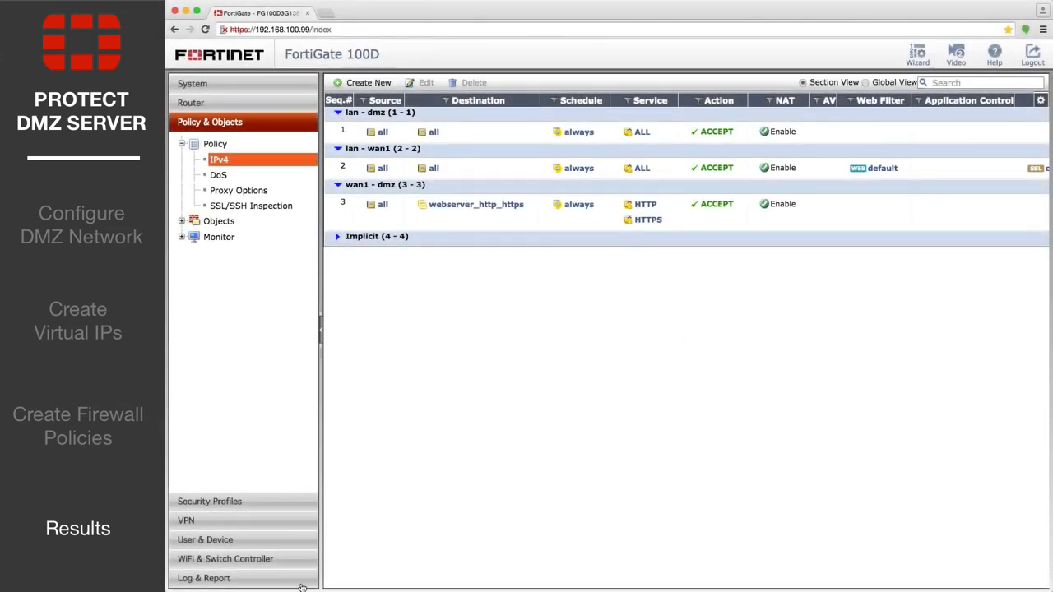
Return to the FortiGate interface and filter the Forward Traffic log by destination 10.10.10.3
click(216, 579)
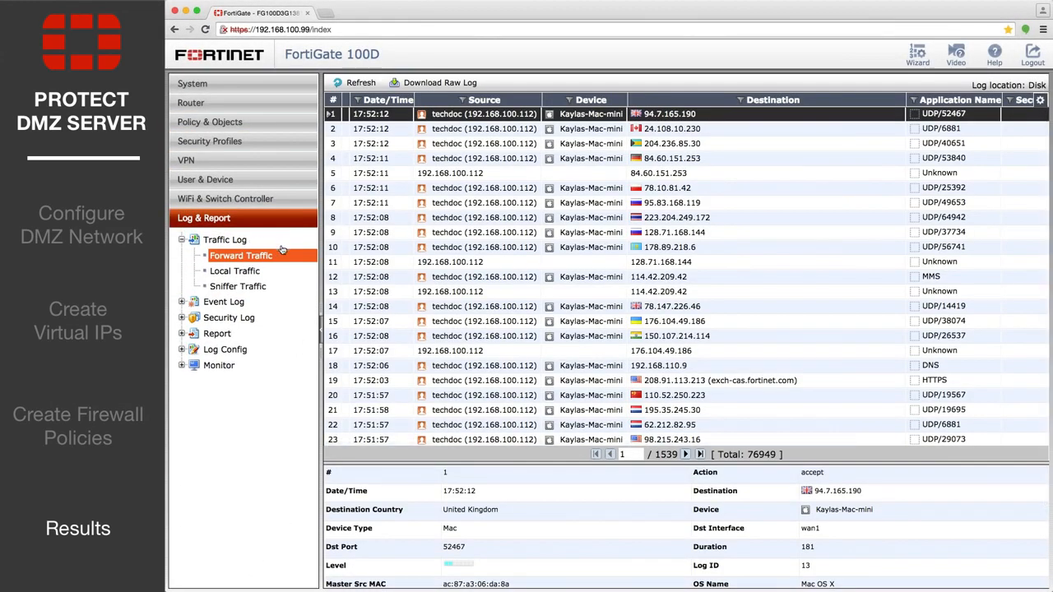
click(745, 100)
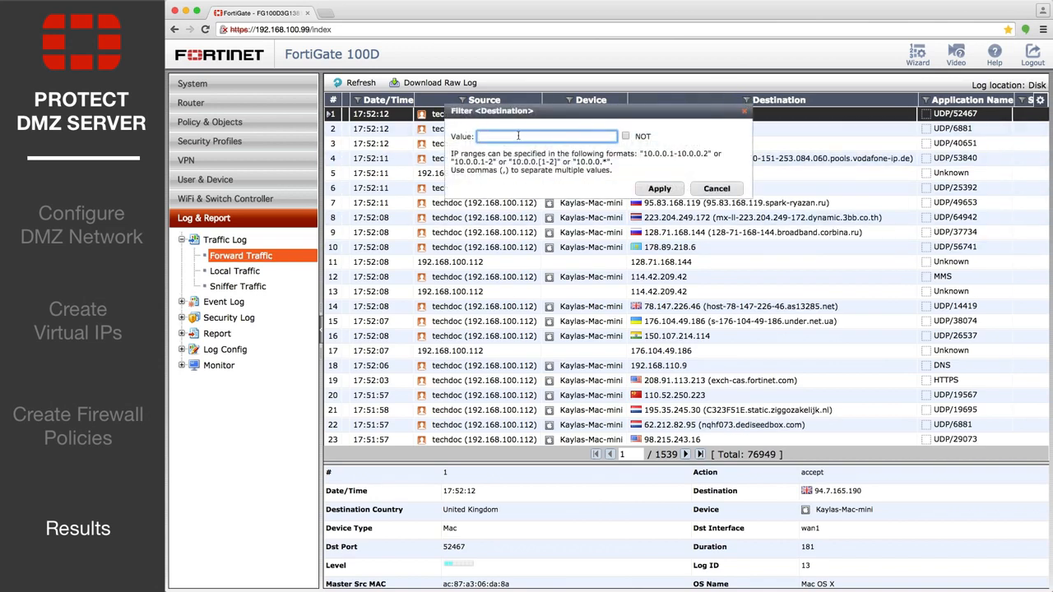
text(10.10.10.3)
click(659, 188)
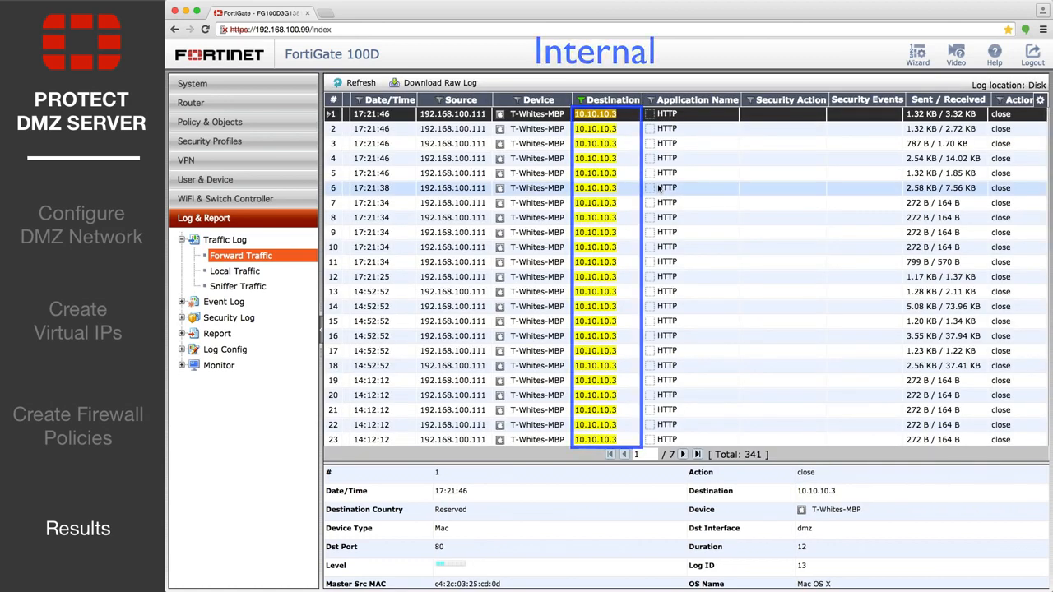
Change the Forward Traffic log's destination filter to 172.20.120.96
click(581, 99)
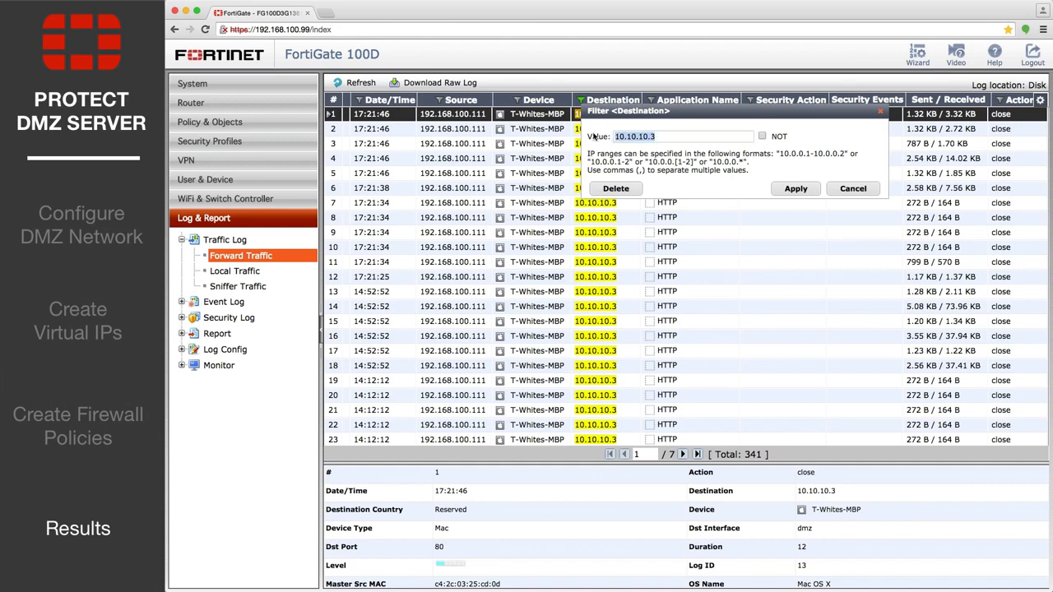
triple_click(633, 136)
text(172.20.120.96)
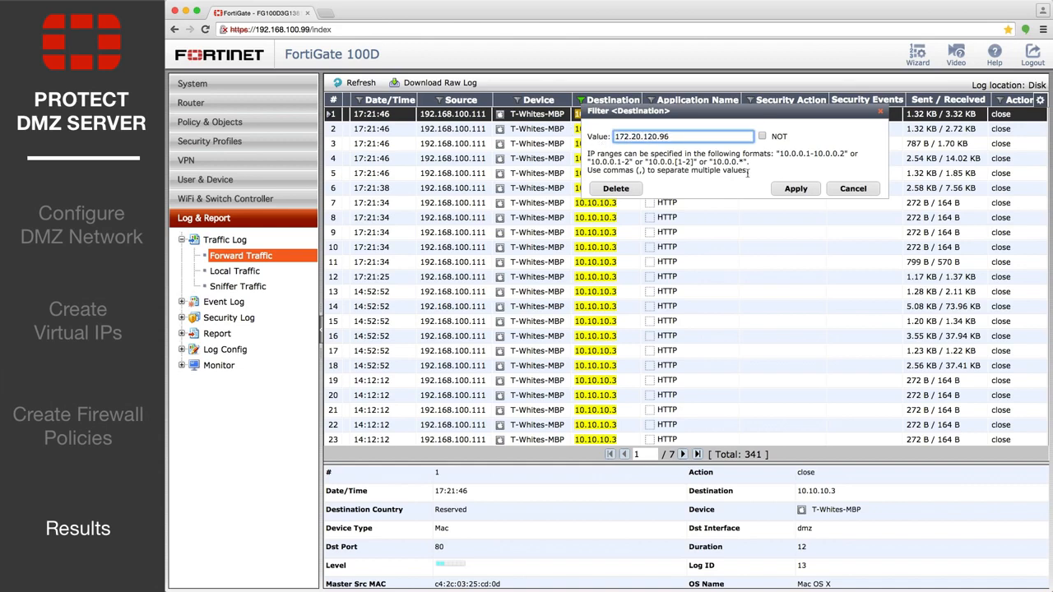
click(793, 188)
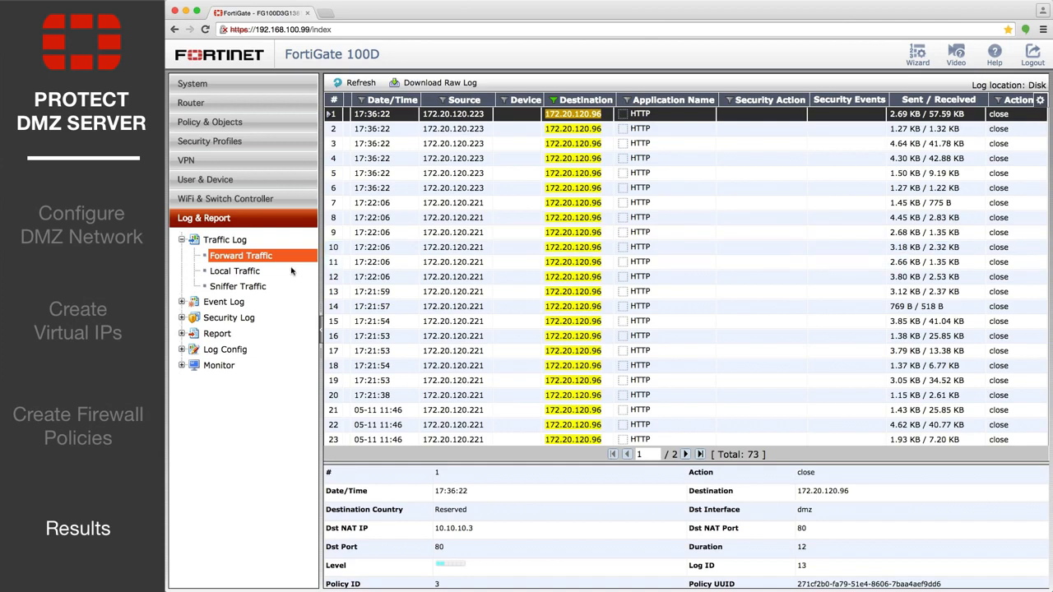
Open the Local Traffic log and filter it by application name ftp
click(256, 272)
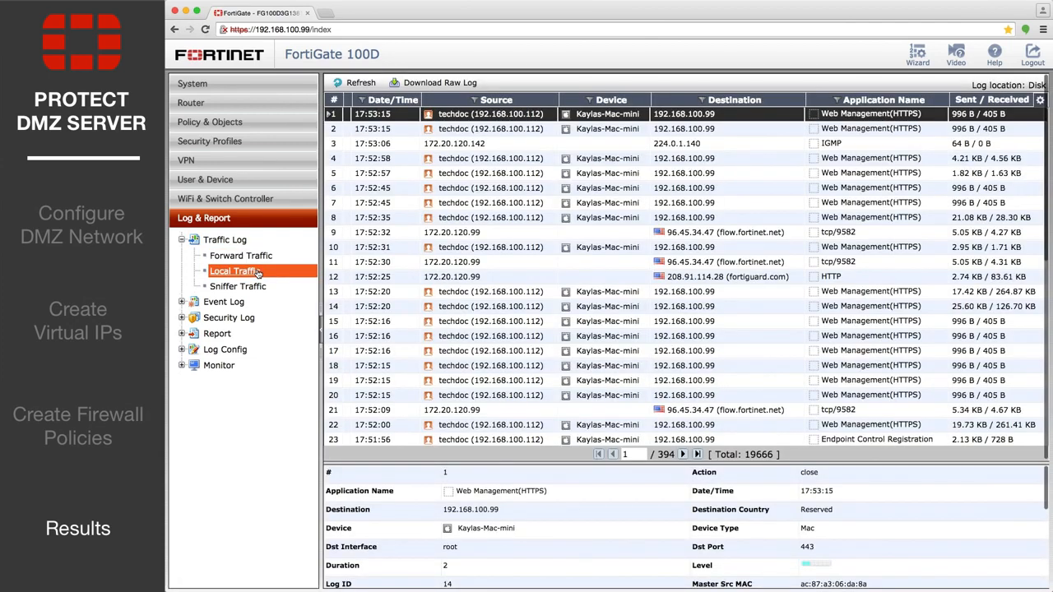
click(835, 99)
text(ftp)
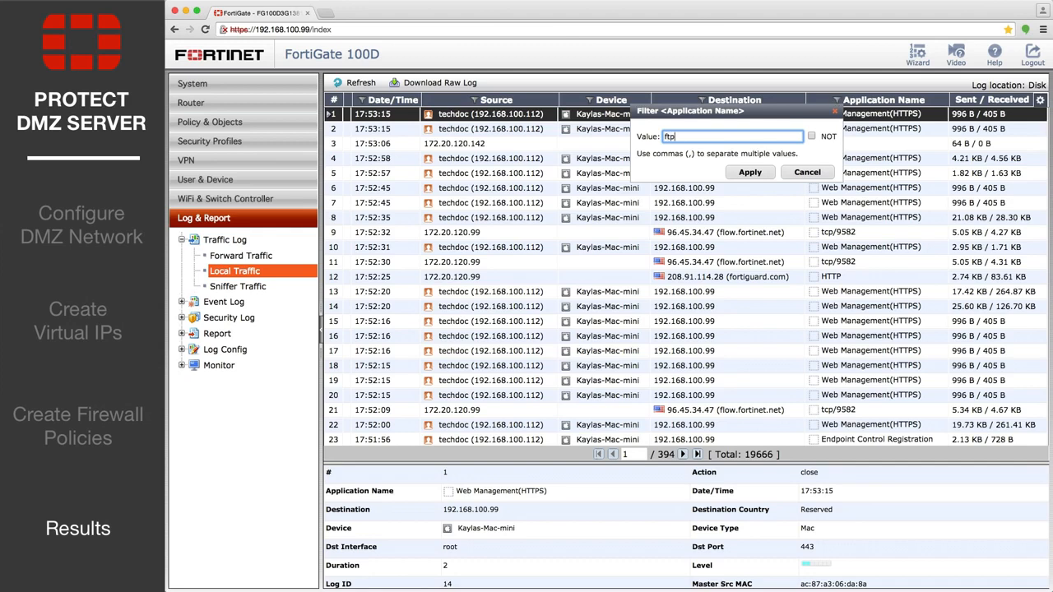
click(749, 172)
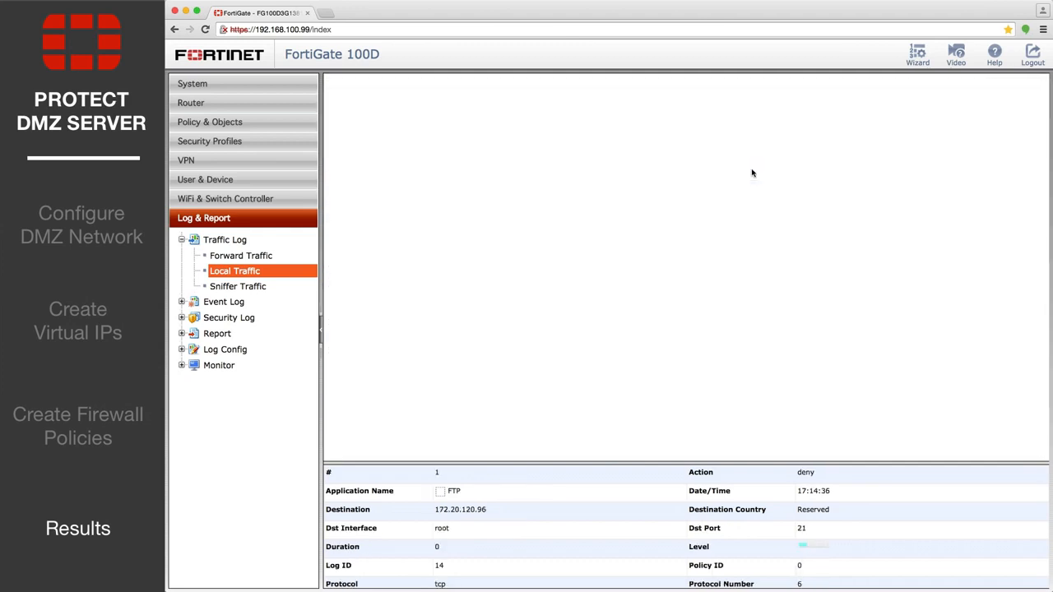